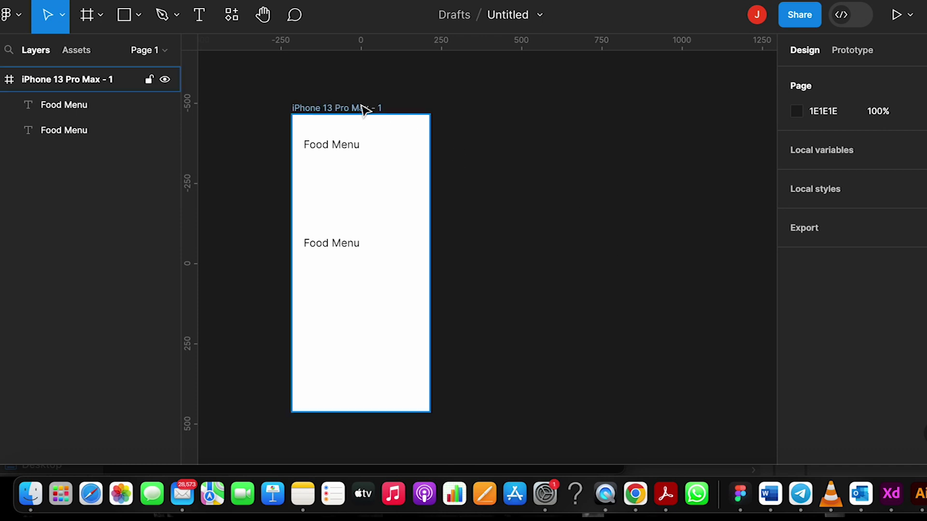
- Draw four grey 108×108 squares in a row under the top Food Menu heading, the last one outside the frame
{"action": "left_click", "coordinate": [341, 110]}
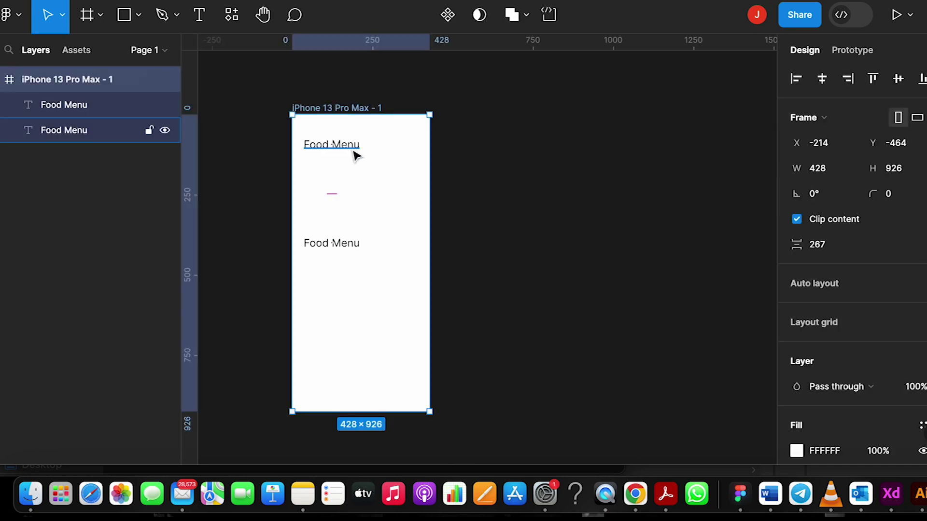
{"action": "scroll", "coordinate": [352, 151], "scroll_direction": "up", "scroll_amount": 2}
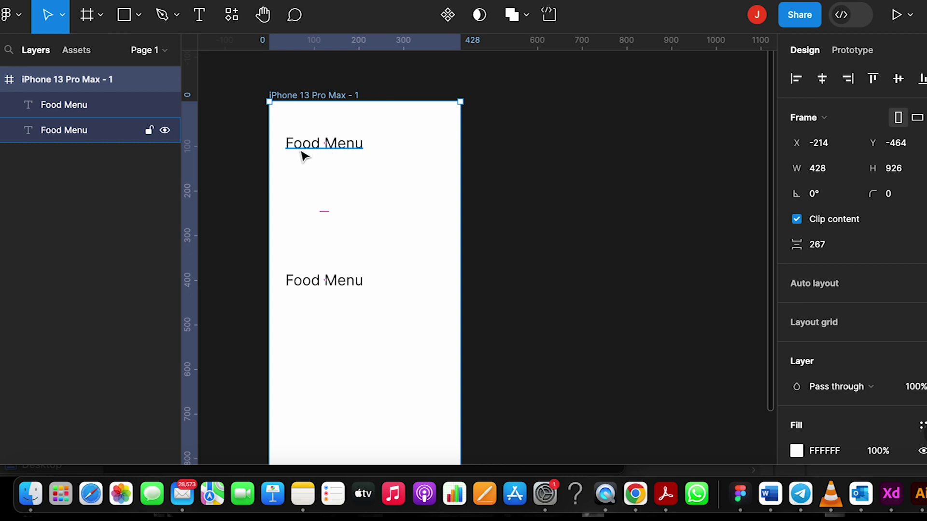
{"action": "left_click", "coordinate": [252, 171]}
{"action": "scroll", "coordinate": [252, 171], "scroll_direction": "down", "scroll_amount": 1}
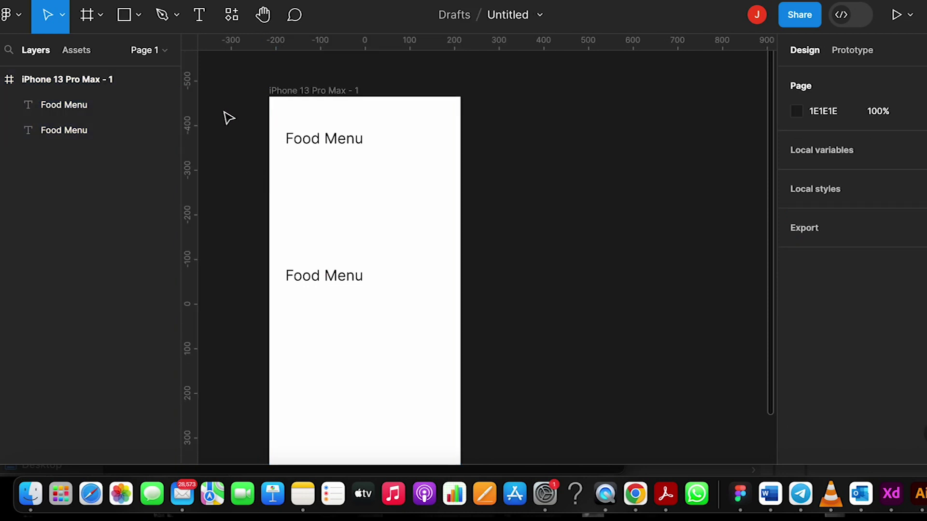
{"action": "left_click", "coordinate": [121, 27]}
{"action": "left_click_drag", "start_coordinate": [287, 164], "coordinate": [502, 195]}
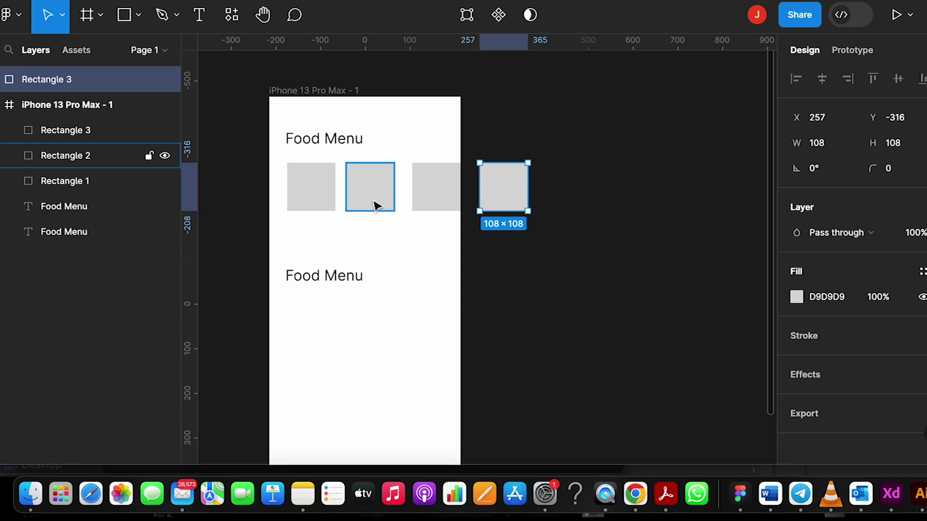
{"action": "left_click", "coordinate": [337, 221]}
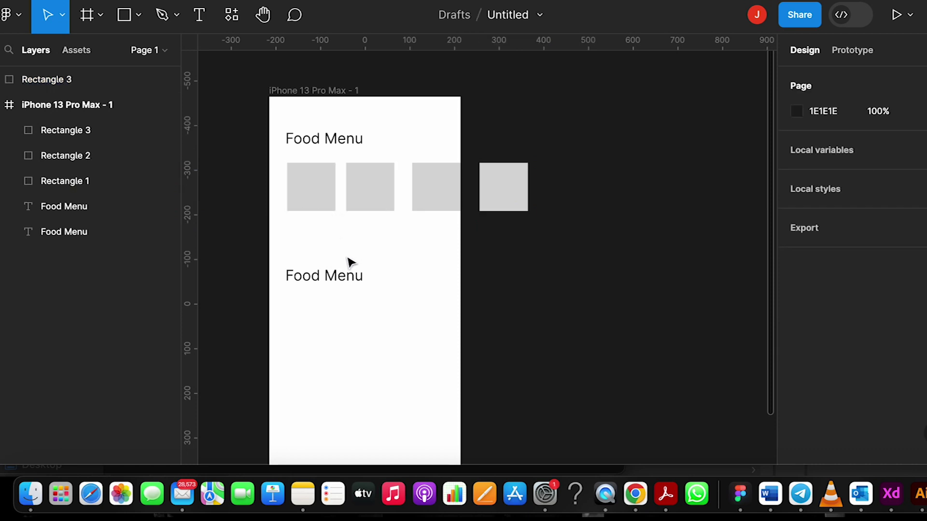
- Fill the second square with dark red
{"action": "scroll", "coordinate": [351, 262], "scroll_direction": "up", "scroll_amount": 2}
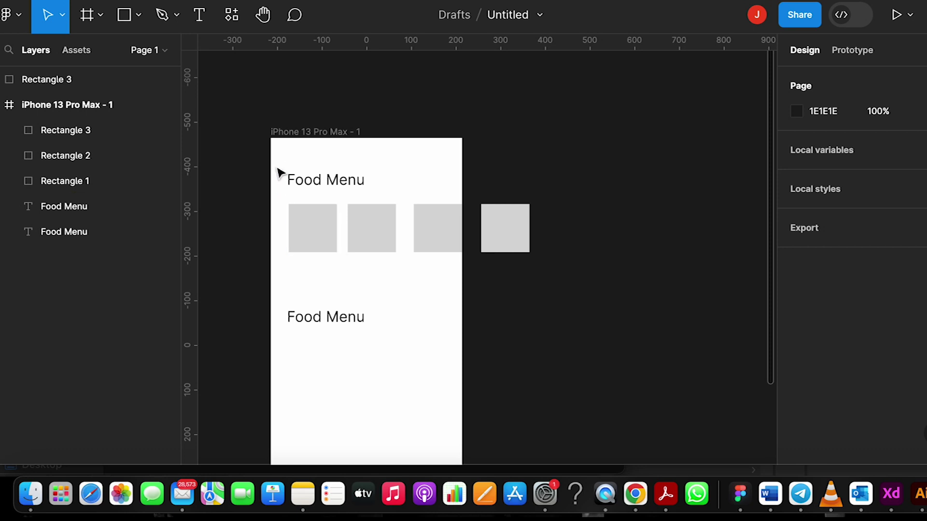
{"action": "scroll", "coordinate": [263, 155], "scroll_direction": "down", "scroll_amount": 2}
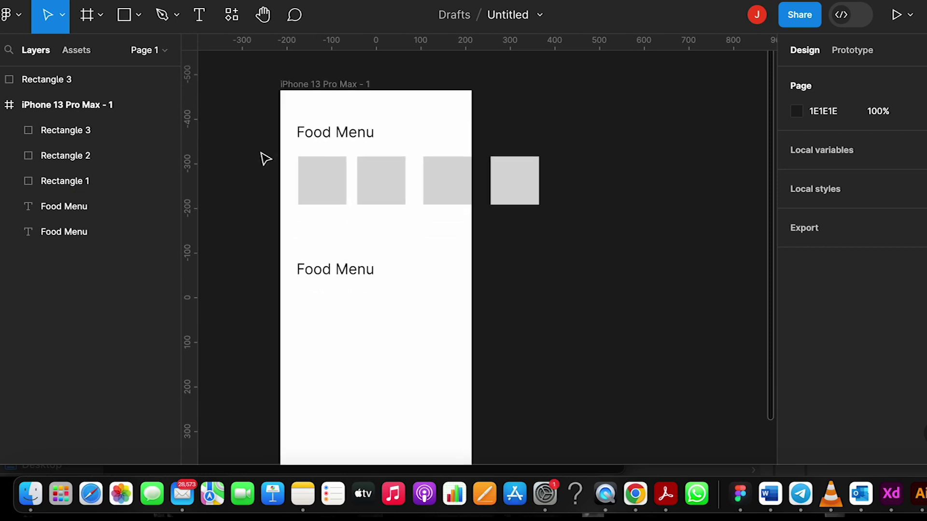
{"action": "left_click", "coordinate": [343, 182]}
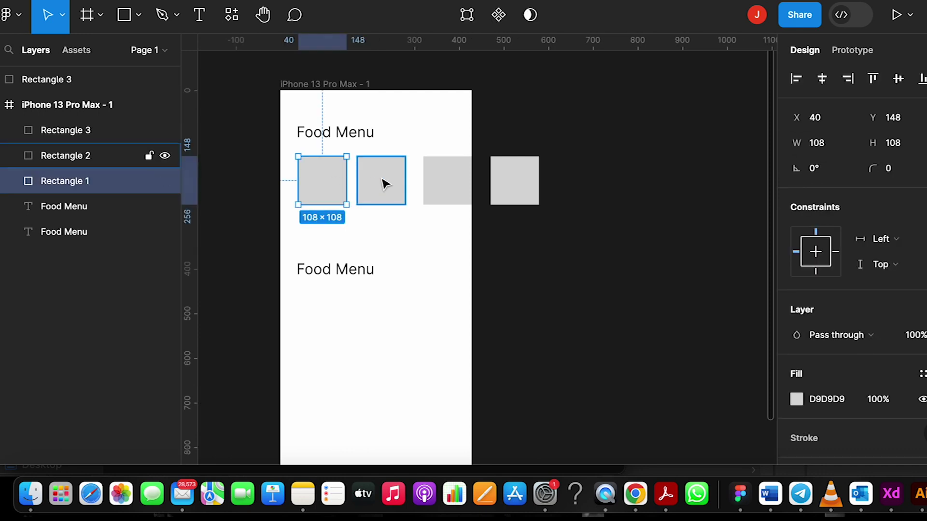
{"action": "left_click", "coordinate": [385, 182]}
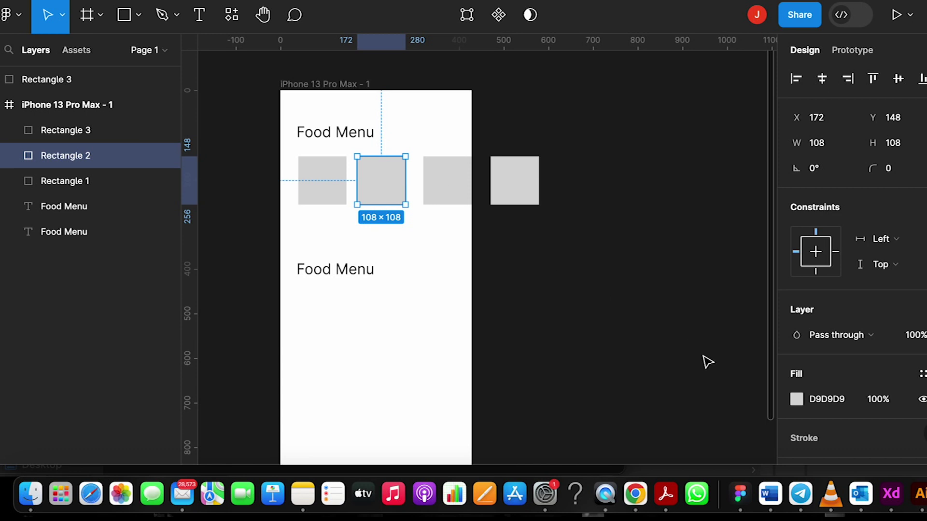
{"action": "left_click", "coordinate": [795, 403]}
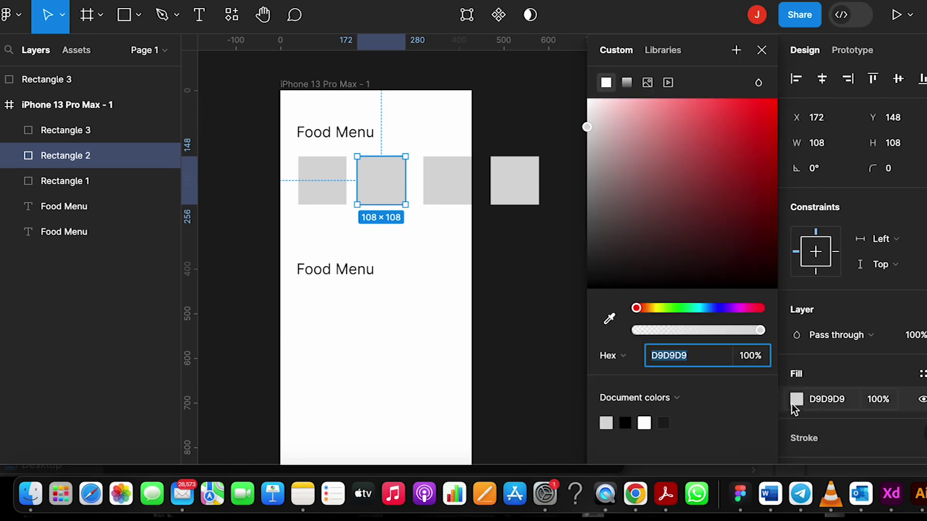
{"action": "left_click", "coordinate": [737, 195]}
- Fill the third square with purple
{"action": "left_click", "coordinate": [454, 183]}
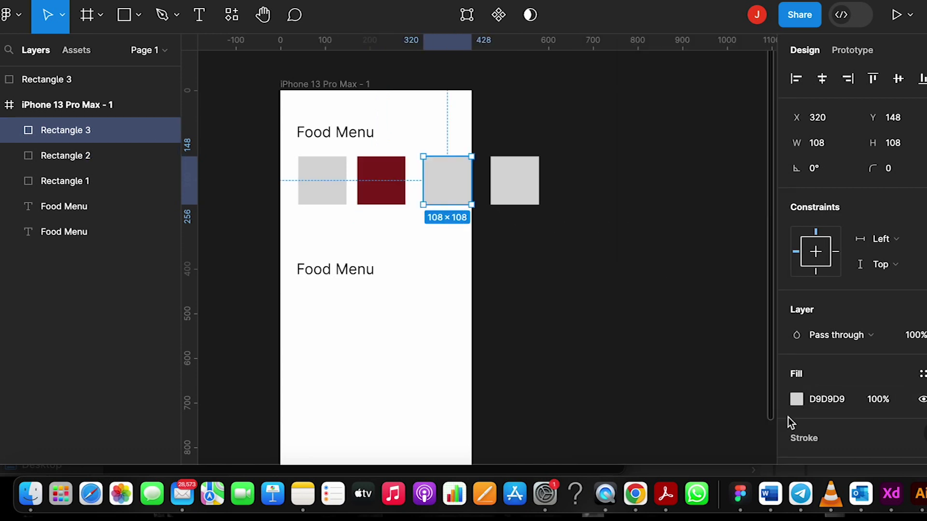
{"action": "left_click", "coordinate": [796, 399]}
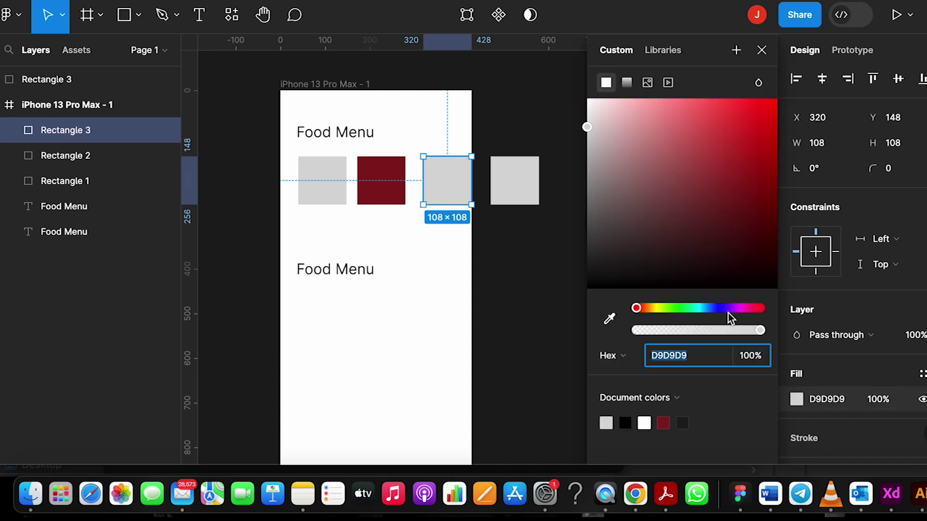
{"action": "left_click", "coordinate": [728, 311]}
{"action": "left_click", "coordinate": [726, 196]}
- Fill the fourth square, outside the frame, with dark green (396938)
{"action": "left_click", "coordinate": [517, 178]}
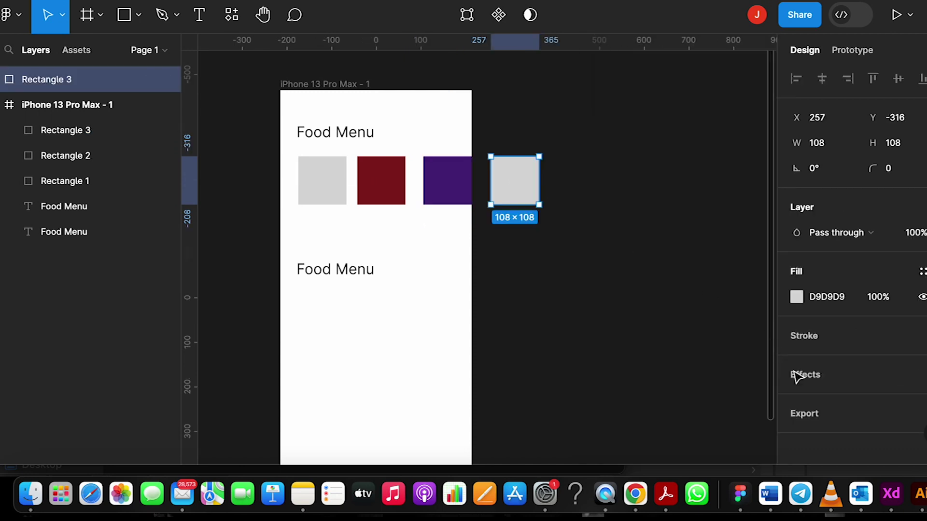
{"action": "left_click", "coordinate": [796, 297]}
{"action": "left_click", "coordinate": [678, 308]}
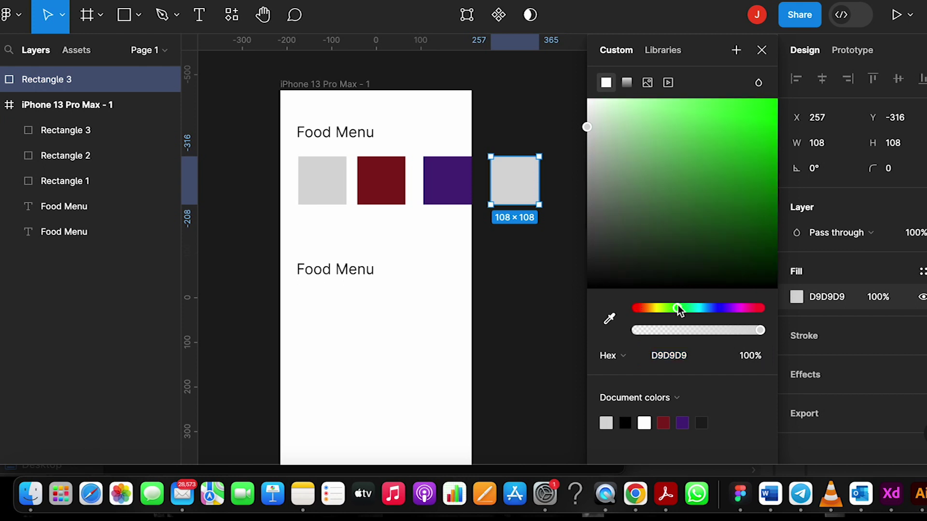
{"action": "left_click", "coordinate": [677, 210]}
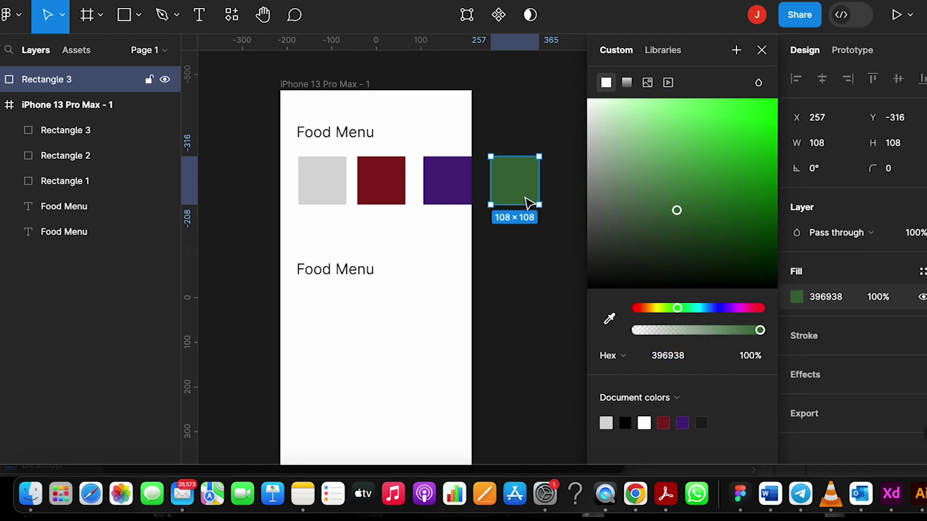
{"action": "left_click", "coordinate": [508, 256]}
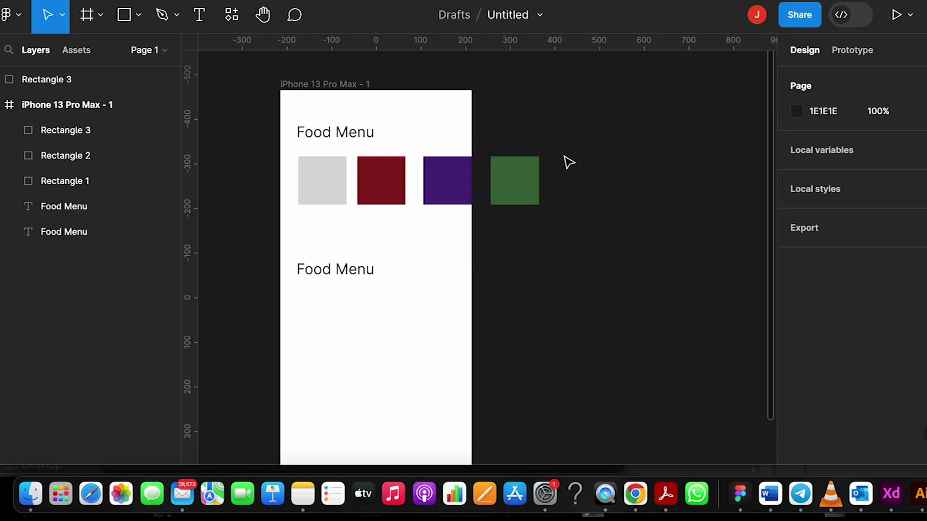
- Group the four coloured squares, then convert the group into a 539×108 frame named Frame 1
{"action": "left_click_drag", "start_coordinate": [261, 156], "coordinate": [559, 207]}
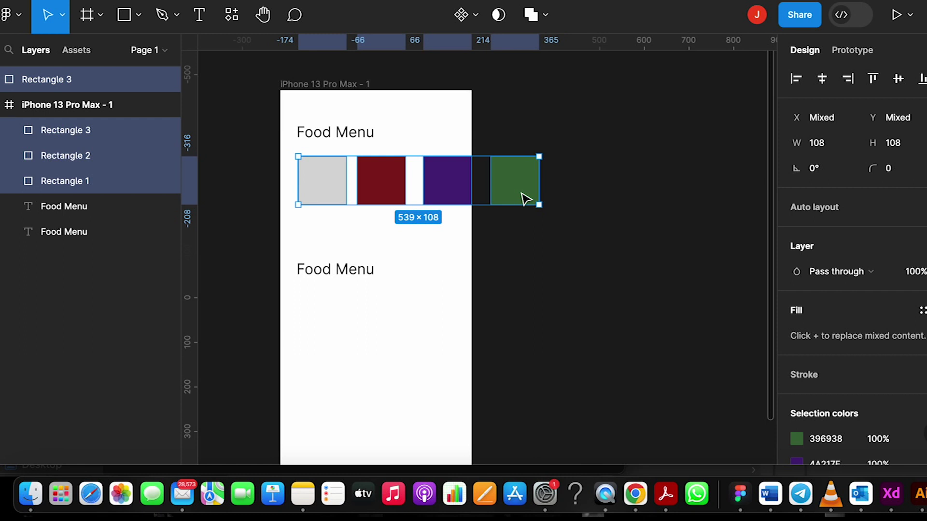
{"action": "right_click", "coordinate": [449, 176]}
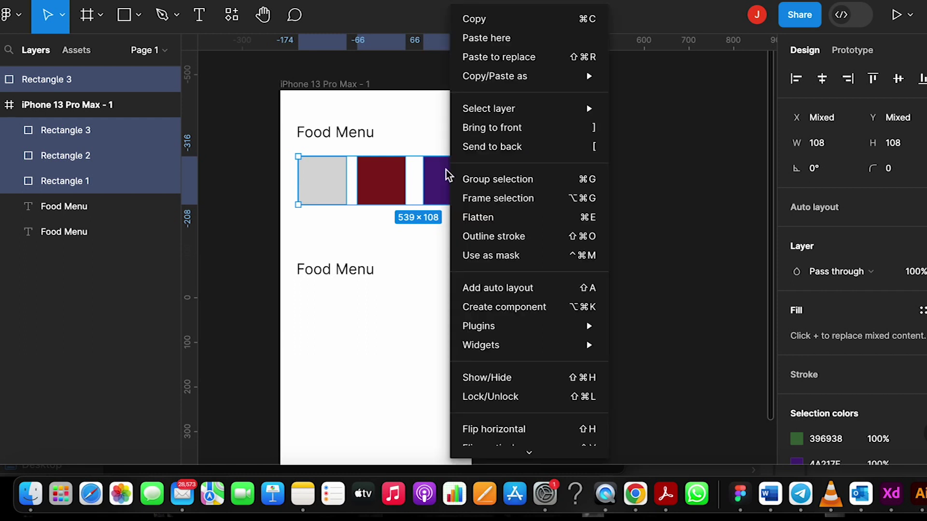
{"action": "left_click", "coordinate": [497, 182]}
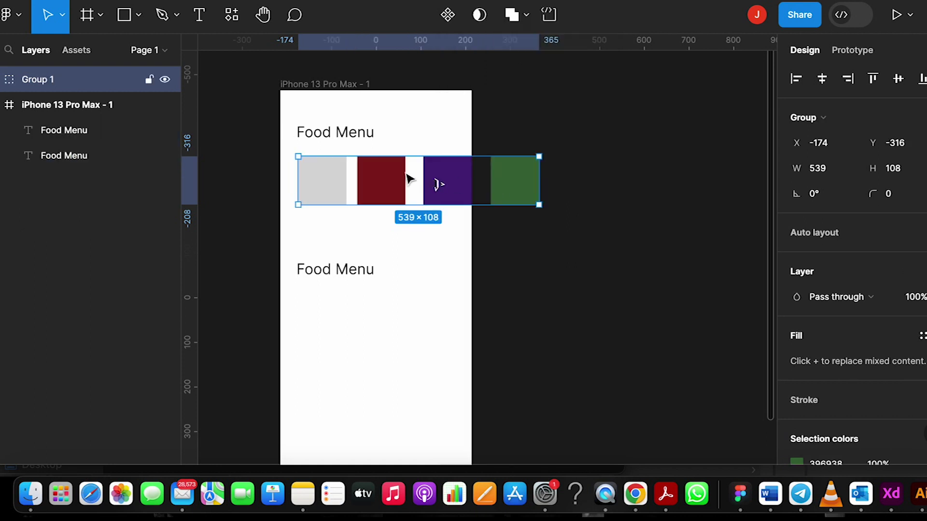
{"action": "right_click", "coordinate": [337, 175]}
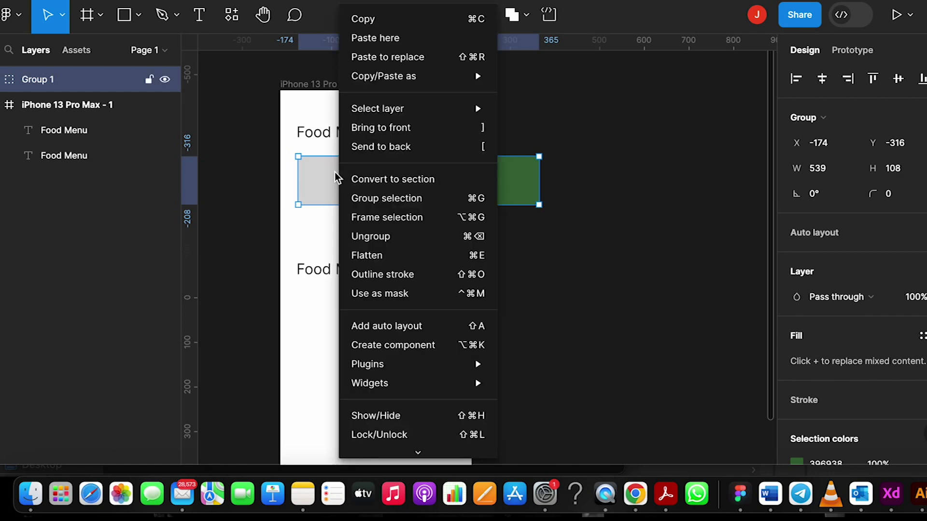
{"action": "left_click", "coordinate": [361, 217]}
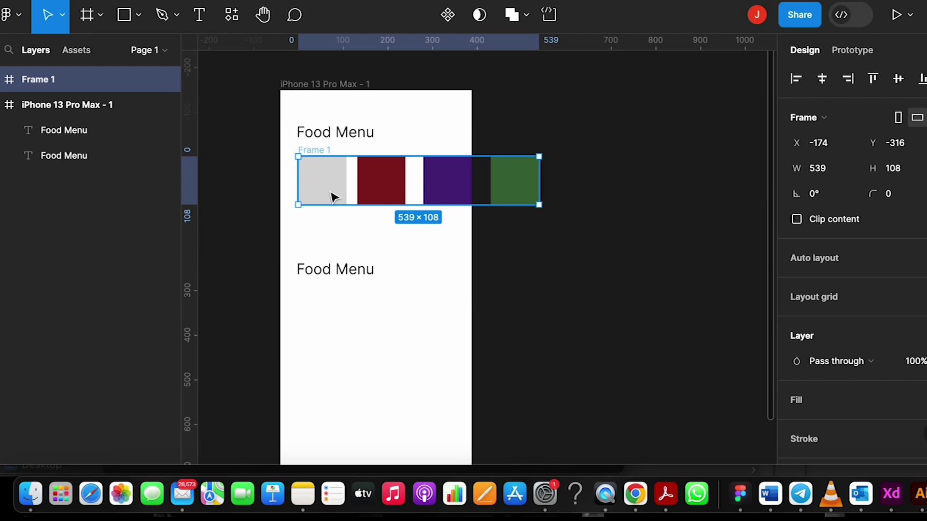
{"action": "left_click", "coordinate": [333, 242]}
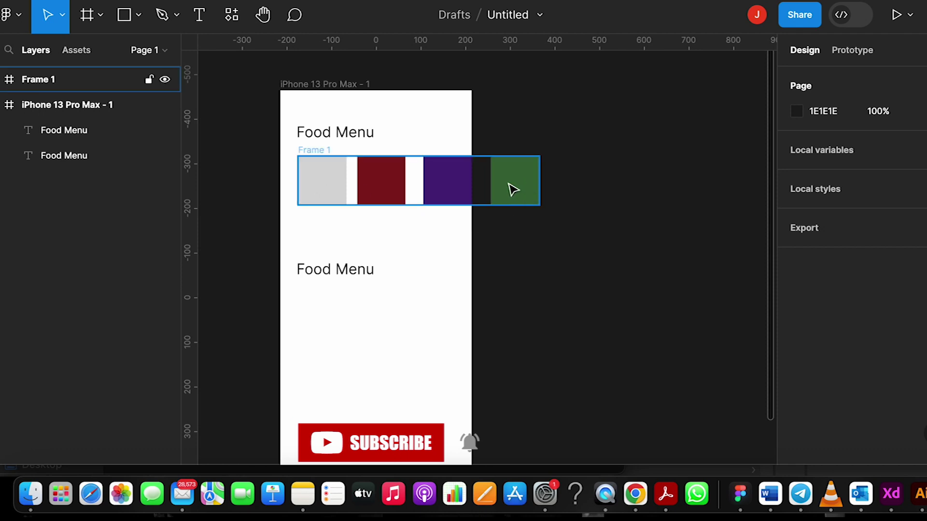
{"action": "right_click", "coordinate": [464, 184]}
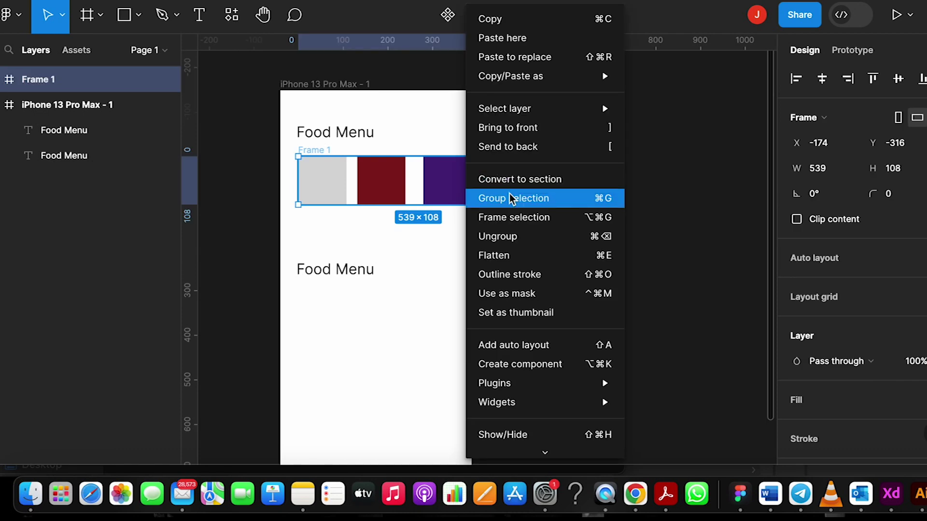
{"action": "left_click", "coordinate": [425, 227]}
{"action": "right_click", "coordinate": [436, 193]}
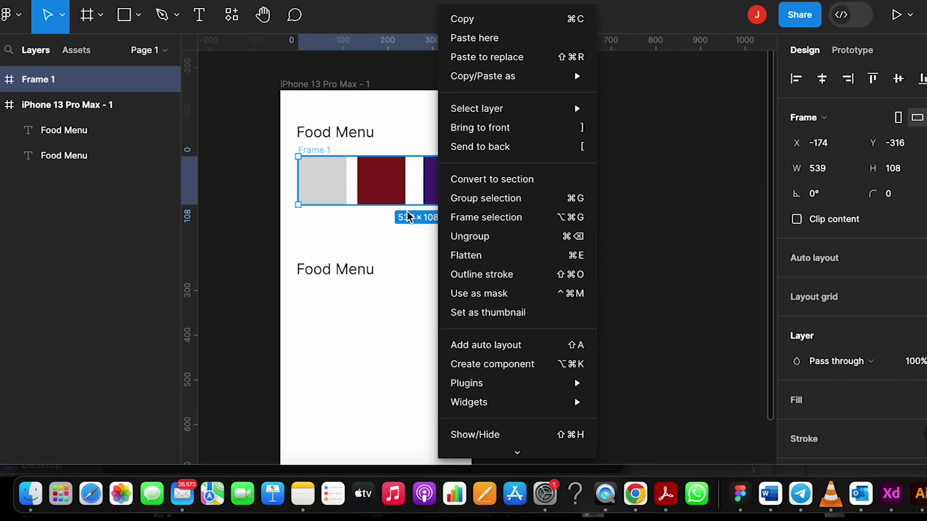
{"action": "left_click", "coordinate": [382, 237]}
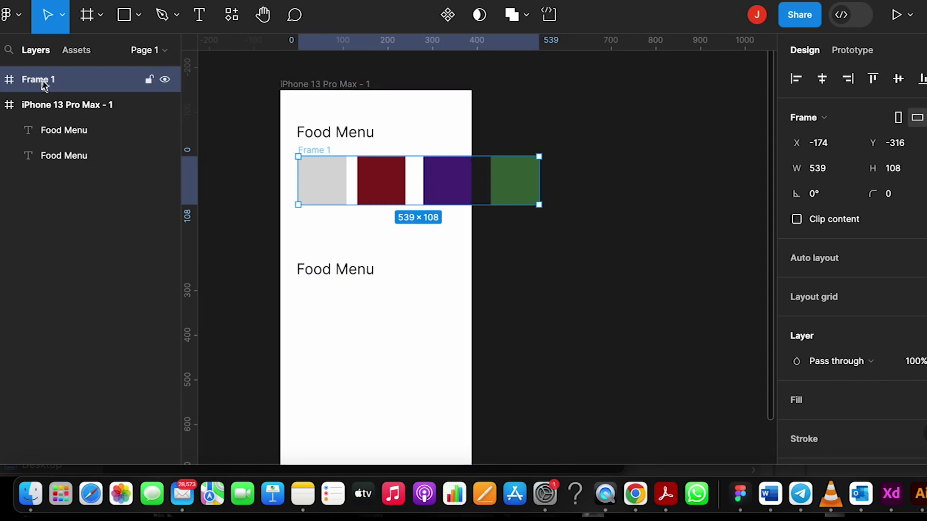
{"action": "left_click", "coordinate": [42, 105]}
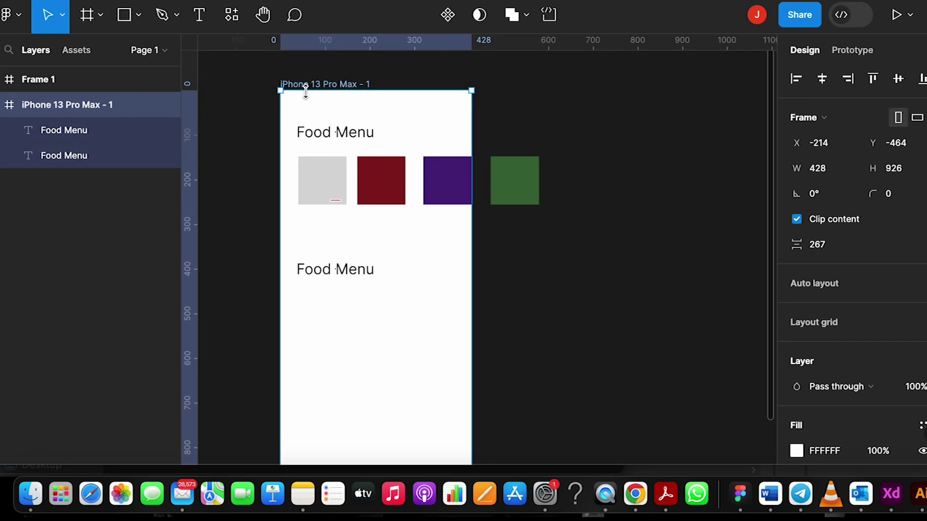
{"action": "left_click", "coordinate": [27, 83]}
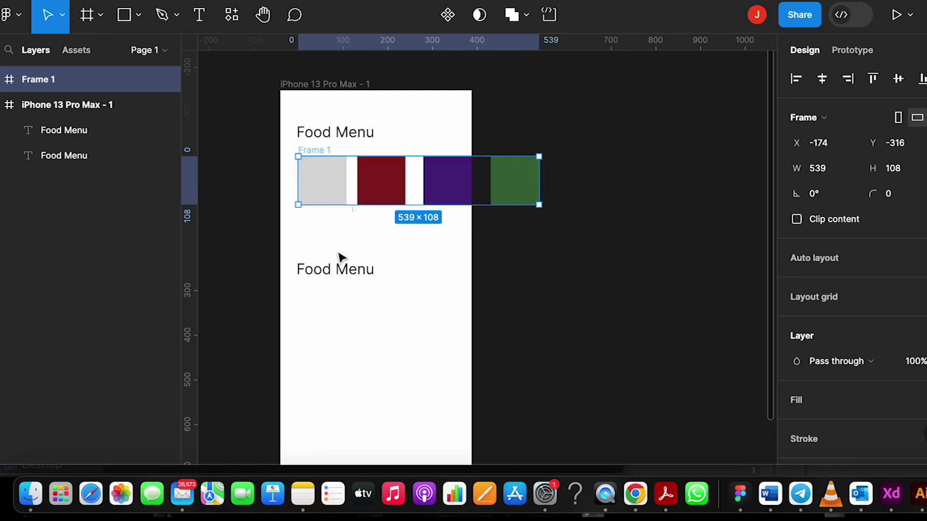
{"action": "left_click", "coordinate": [343, 278]}
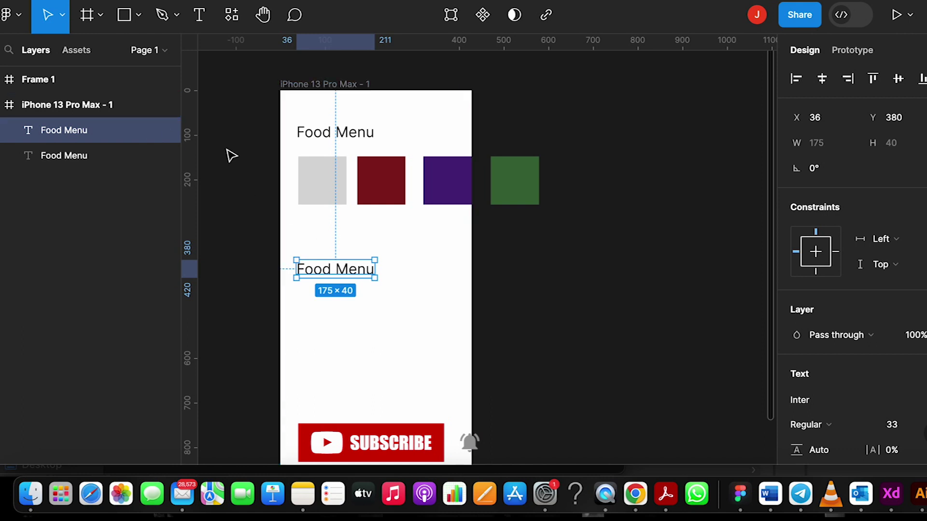
{"action": "left_click", "coordinate": [328, 188]}
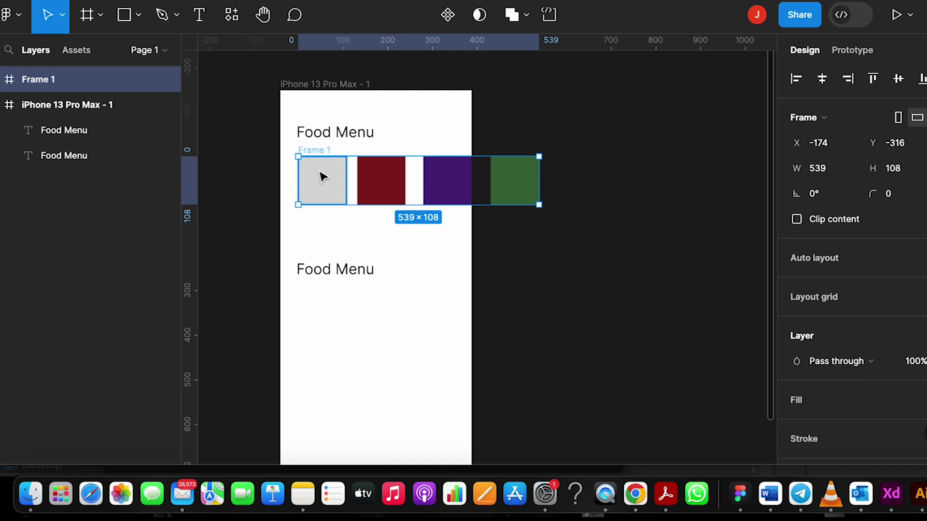
- Move Frame 1 into the iPhone frame so the overflowing green square is clipped
{"action": "key", "text": "Delete"}
{"action": "left_click", "coordinate": [326, 86]}
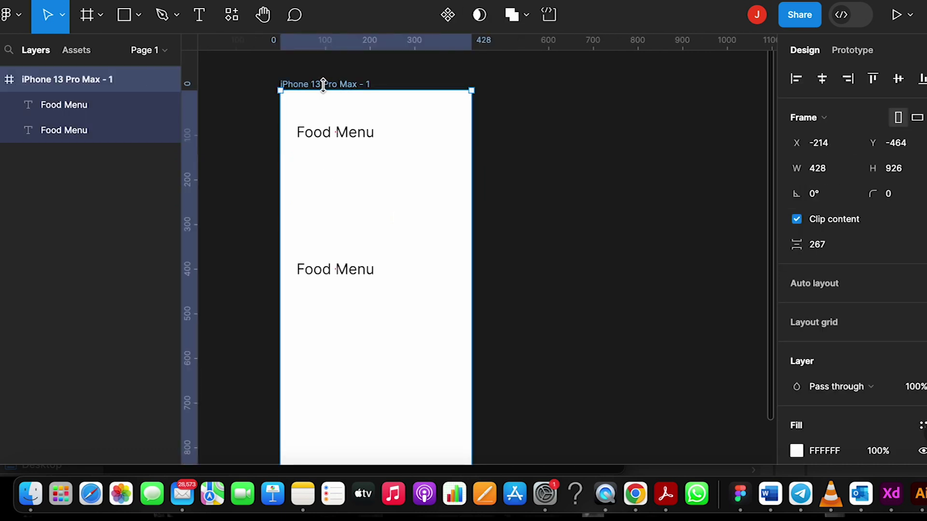
{"action": "key", "text": "super+z"}
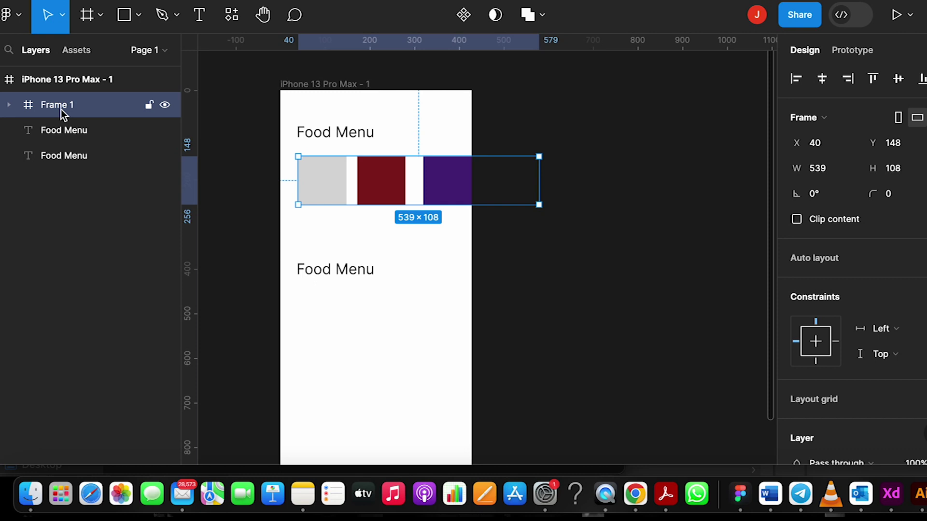
{"action": "left_click", "coordinate": [228, 222]}
{"action": "left_click", "coordinate": [348, 197]}
{"action": "left_click", "coordinate": [315, 90]}
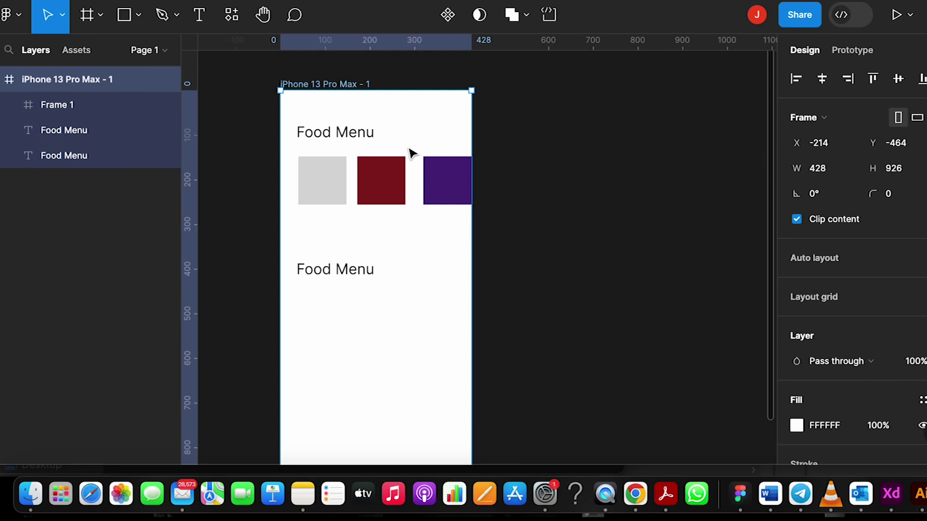
{"action": "left_click", "coordinate": [475, 314]}
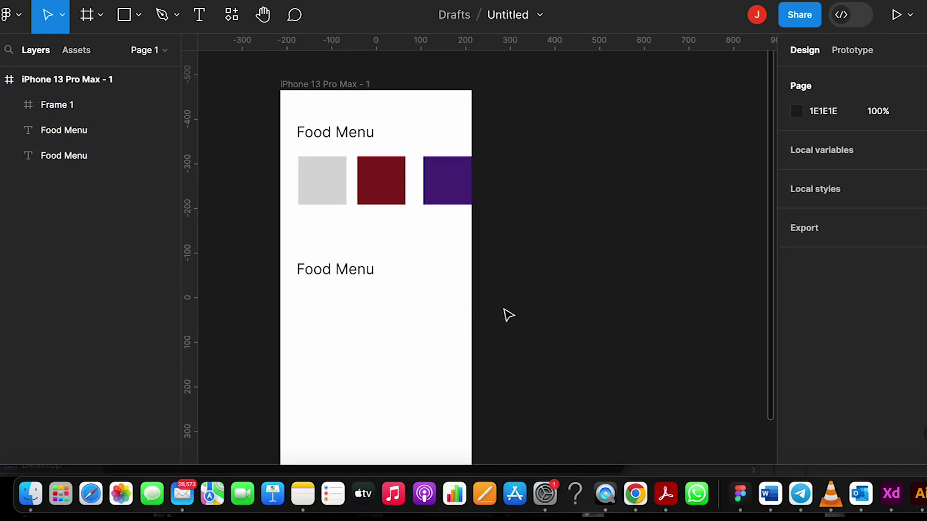
{"action": "left_click", "coordinate": [374, 196]}
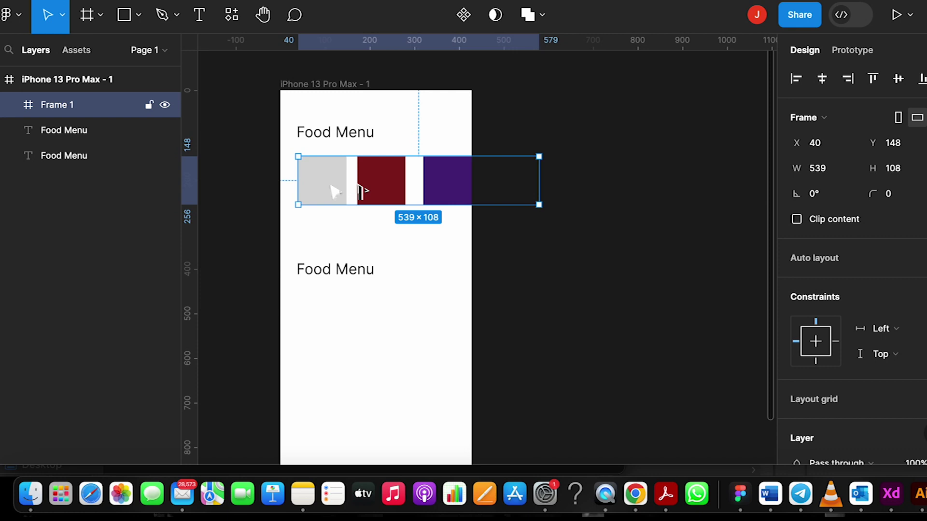
{"action": "left_click", "coordinate": [314, 85]}
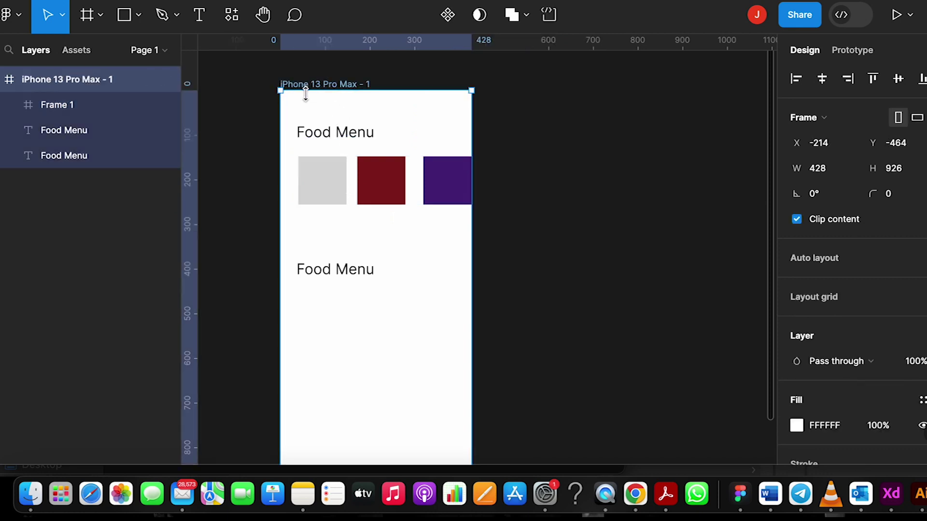
{"action": "left_click", "coordinate": [796, 219]}
{"action": "left_click", "coordinate": [422, 174]}
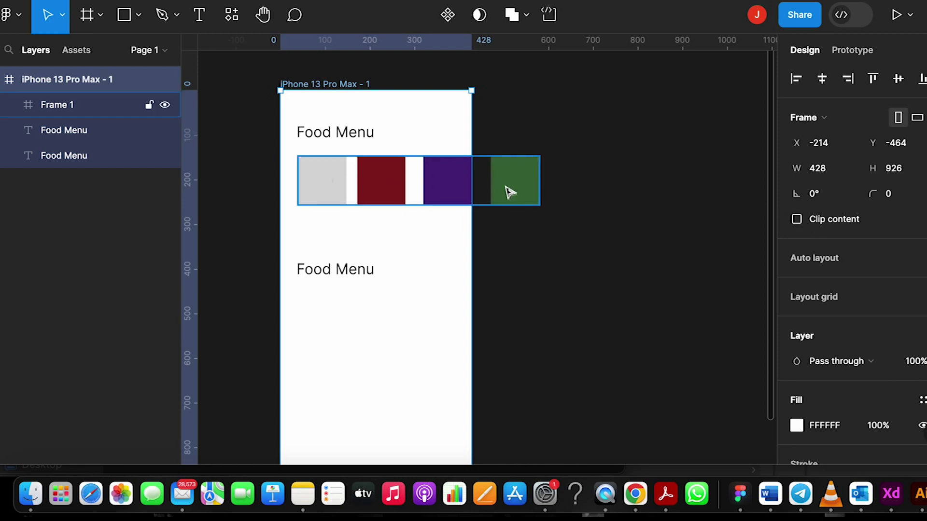
{"action": "left_click", "coordinate": [796, 219]}
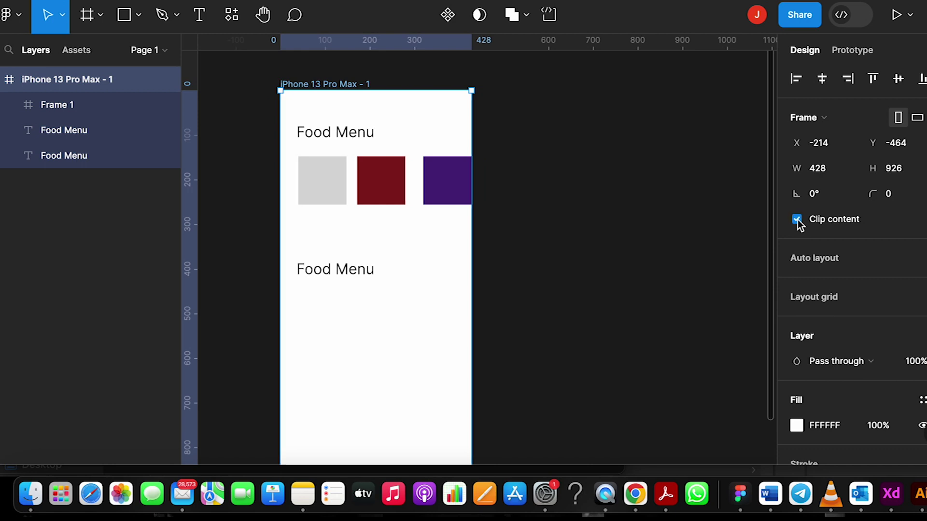
- Narrow Frame 1 to 388×108 at the phone's edge and turn on Clip content
{"action": "left_click", "coordinate": [533, 177]}
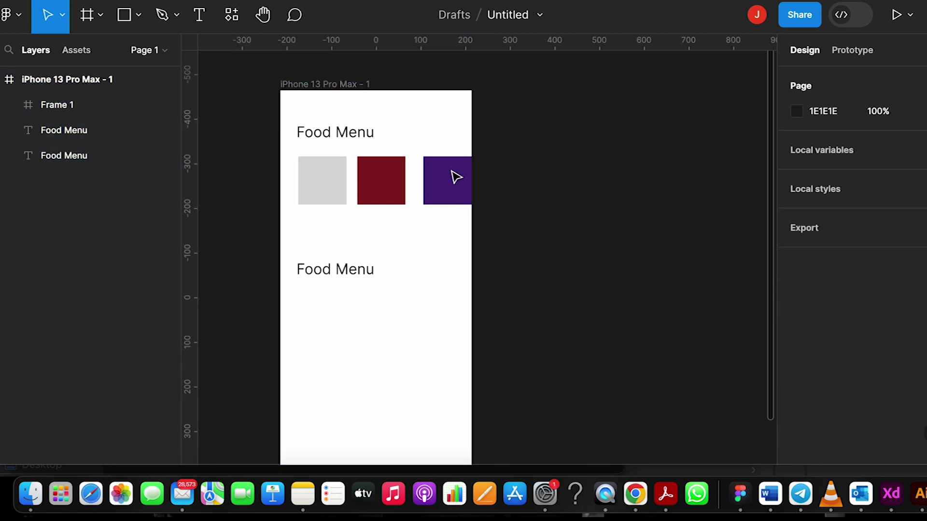
{"action": "left_click", "coordinate": [385, 176]}
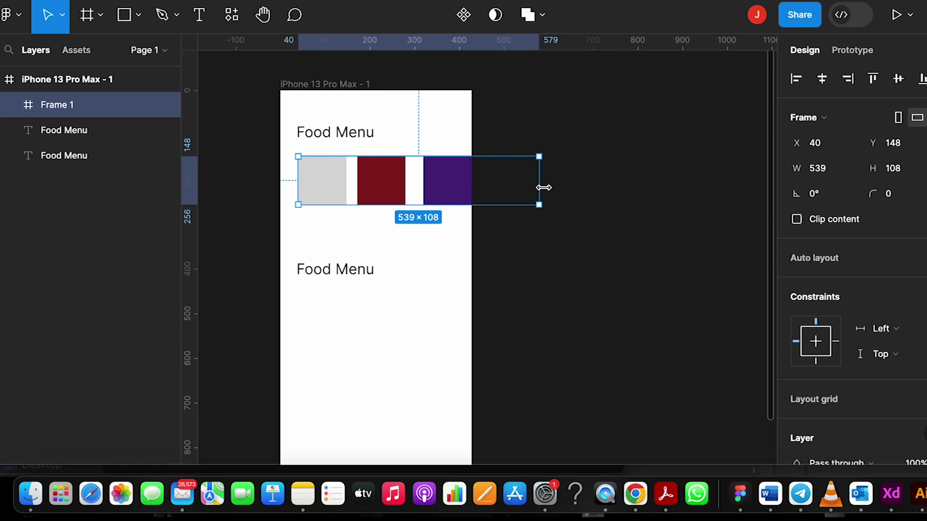
{"action": "left_click_drag", "start_coordinate": [544, 187], "coordinate": [471, 191]}
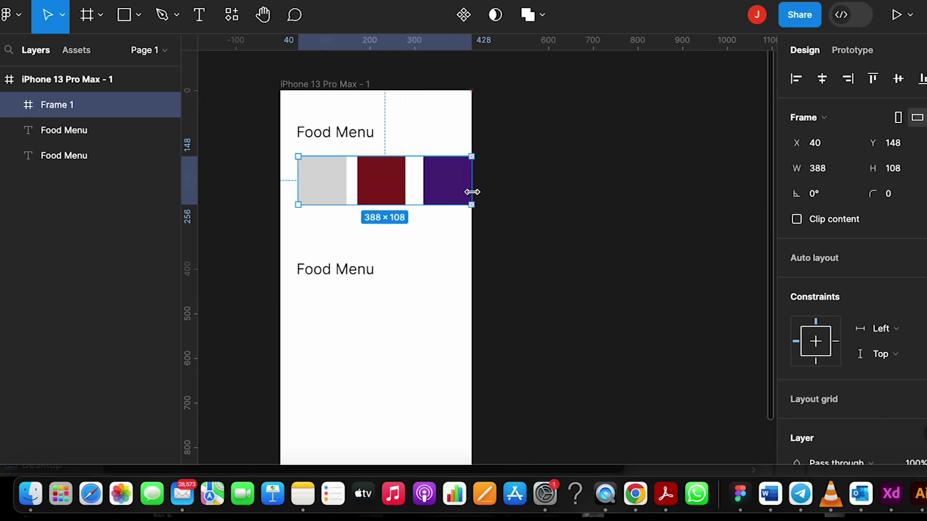
{"action": "left_click", "coordinate": [476, 254]}
{"action": "left_click", "coordinate": [463, 182]}
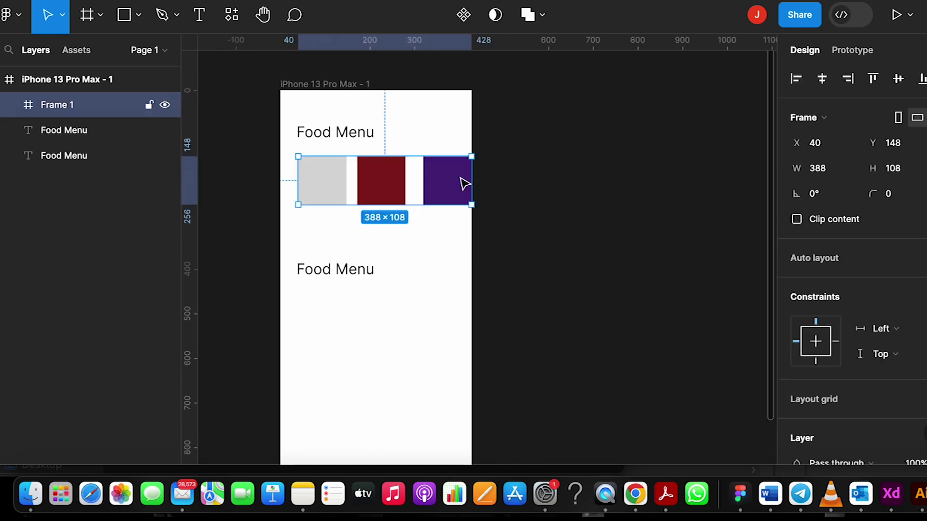
{"action": "left_click", "coordinate": [797, 220]}
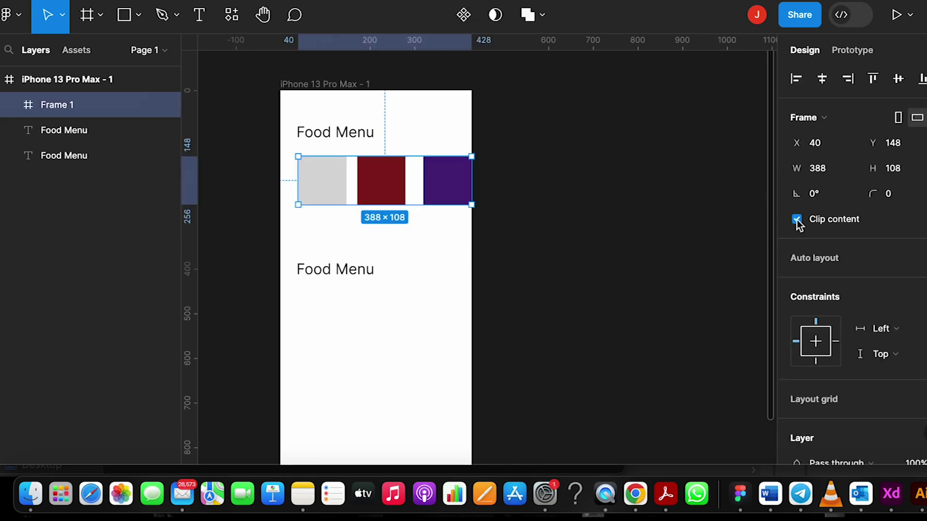
{"action": "left_click", "coordinate": [657, 212]}
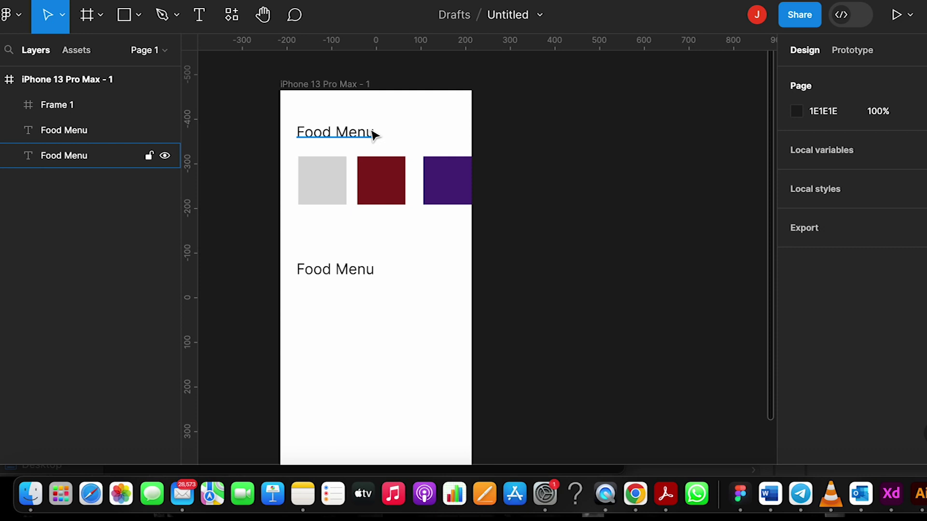
- Select Frame 1 and view its Prototype settings, currently No scrolling
{"action": "left_click", "coordinate": [358, 182]}
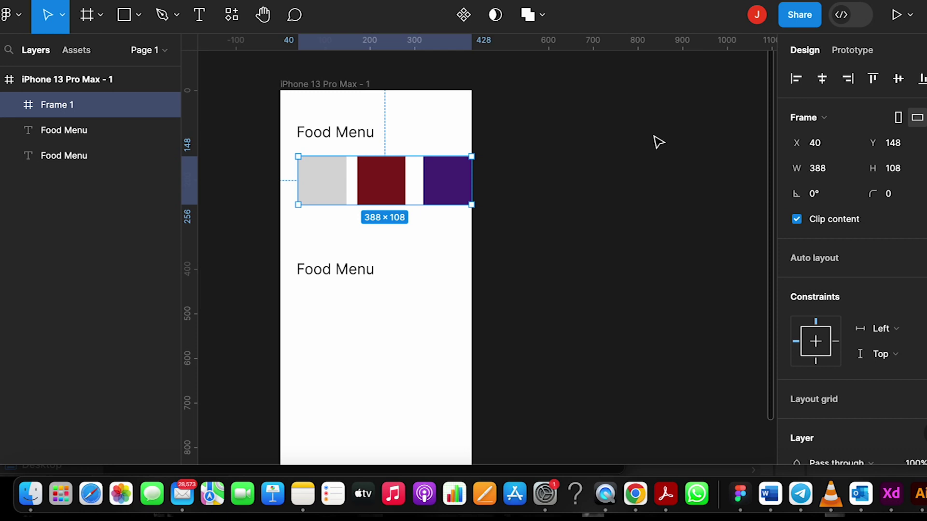
{"action": "left_click", "coordinate": [855, 51]}
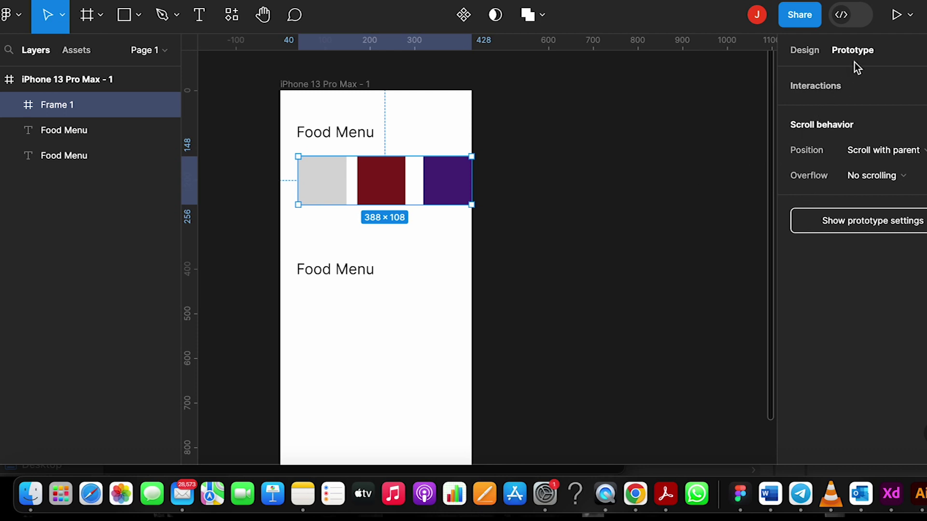
- Set Frame 1's overflow scrolling to Horizontal
{"action": "left_click", "coordinate": [867, 180]}
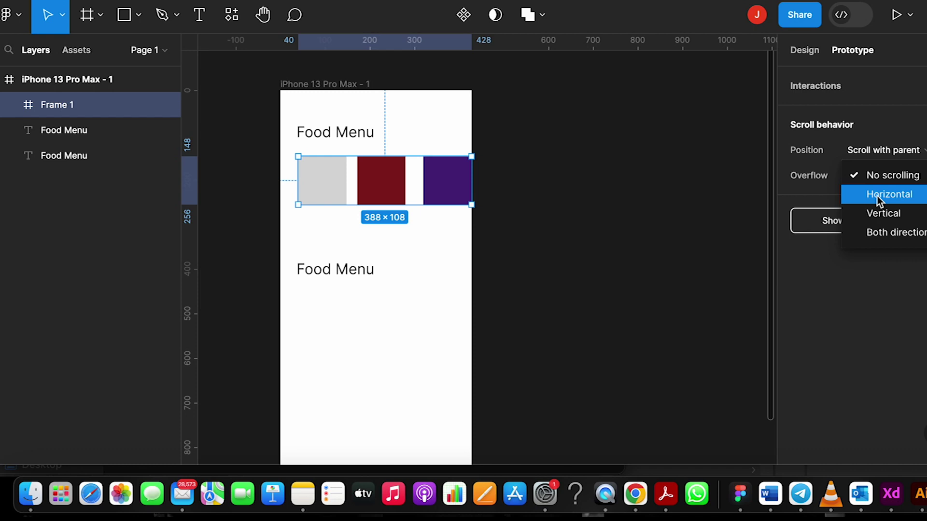
{"action": "left_click", "coordinate": [877, 196]}
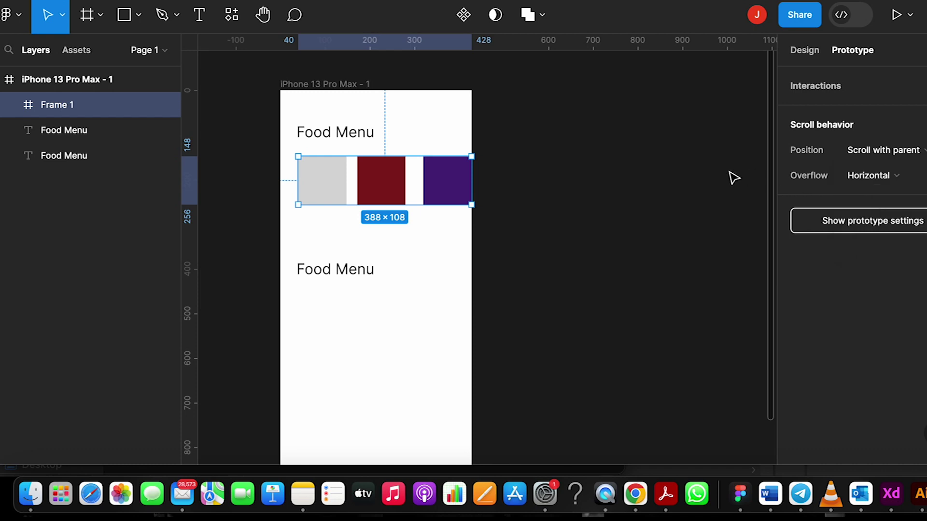
{"action": "left_click", "coordinate": [571, 199]}
{"action": "left_click", "coordinate": [394, 188]}
{"action": "left_click", "coordinate": [872, 177]}
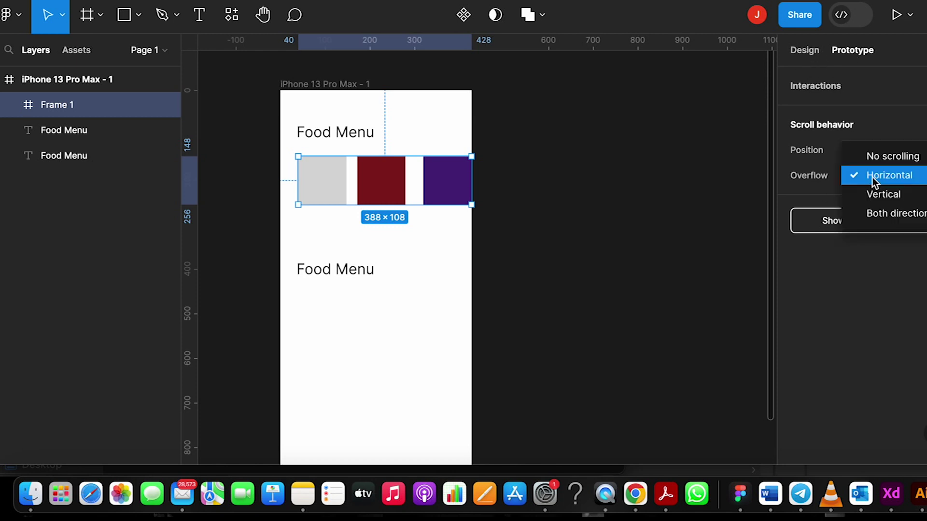
{"action": "left_click", "coordinate": [706, 181]}
{"action": "left_click", "coordinate": [370, 85]}
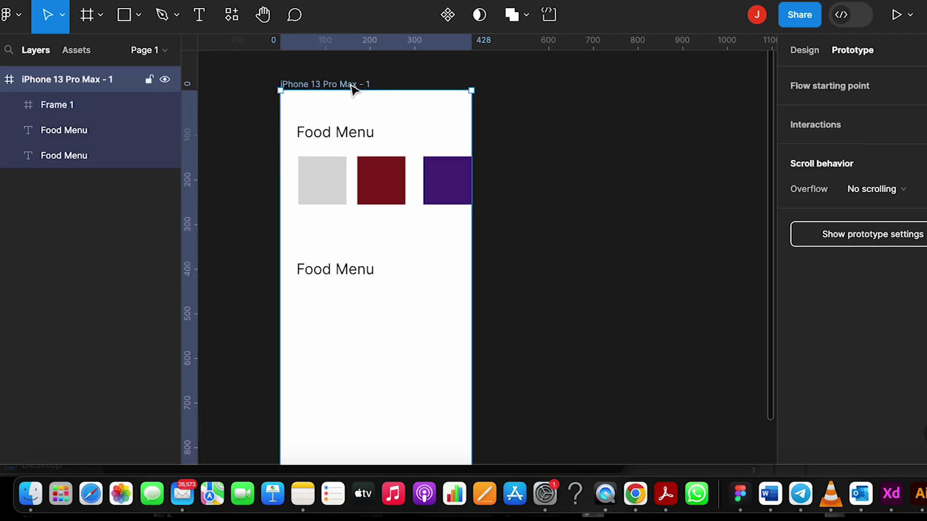
{"action": "left_click", "coordinate": [896, 14]}
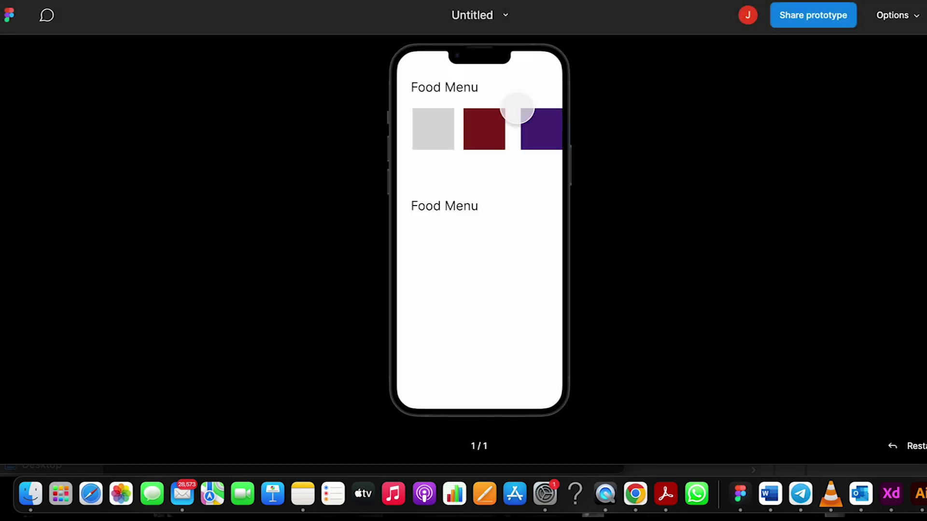
{"action": "left_click_drag", "start_coordinate": [503, 126], "coordinate": [372, 115]}
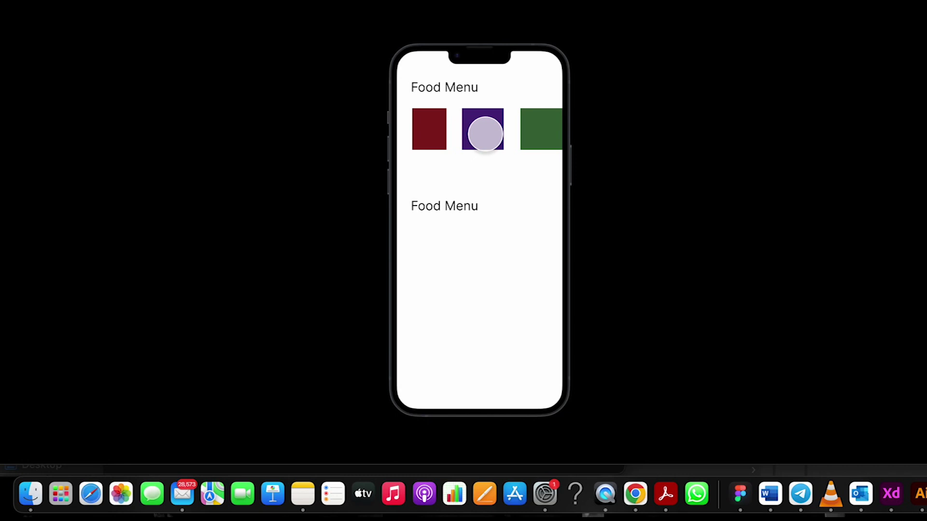
{"action": "left_click_drag", "start_coordinate": [485, 133], "coordinate": [453, 137]}
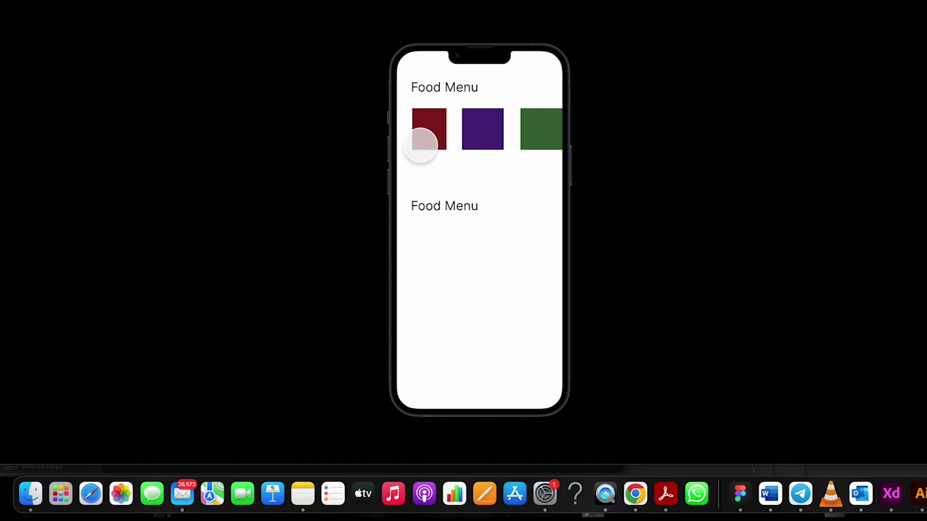
{"action": "left_click_drag", "start_coordinate": [427, 140], "coordinate": [471, 148]}
{"action": "mouse_move", "coordinate": [326, 1]}
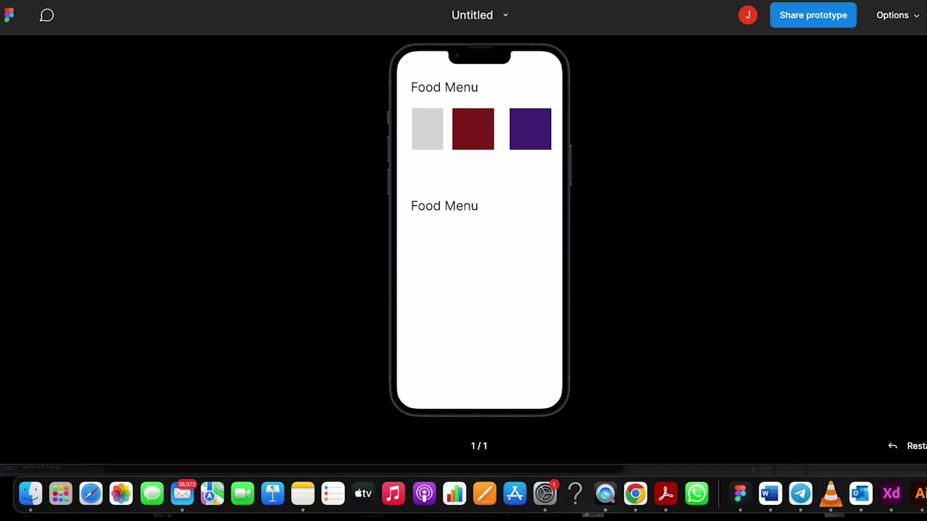
{"action": "left_click_drag", "start_coordinate": [521, 130], "coordinate": [468, 132]}
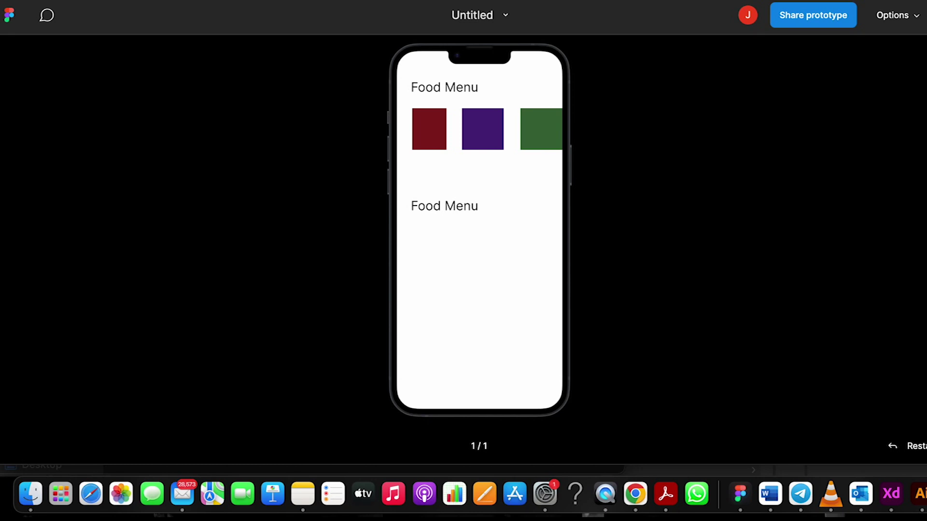
{"action": "key", "text": "Escape"}
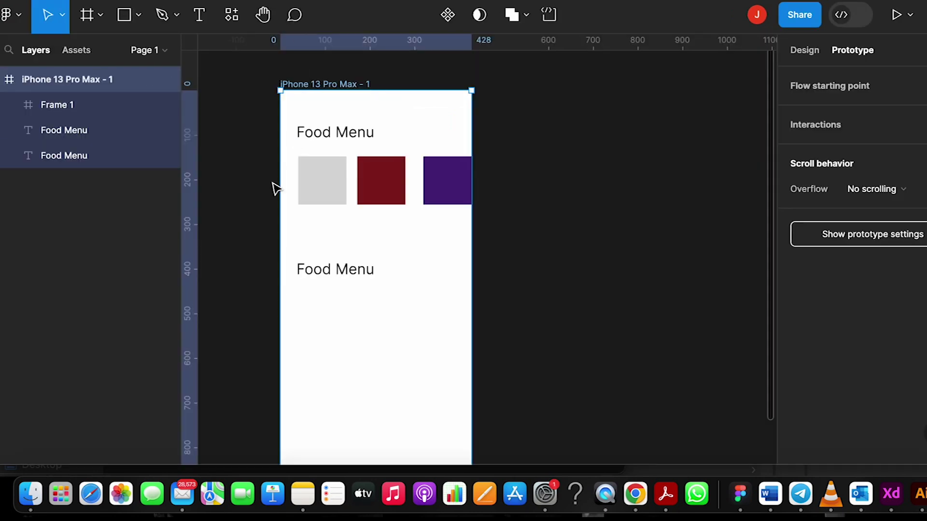
- Draw a grey 350×156 rectangle under the second Food Menu heading
{"action": "left_click", "coordinate": [273, 187]}
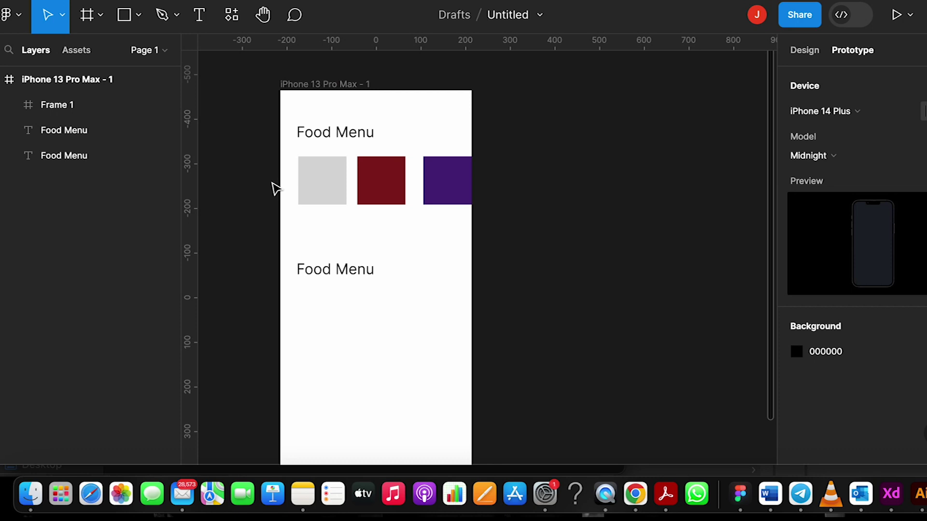
{"action": "scroll", "coordinate": [273, 187], "scroll_direction": "down", "scroll_amount": 2}
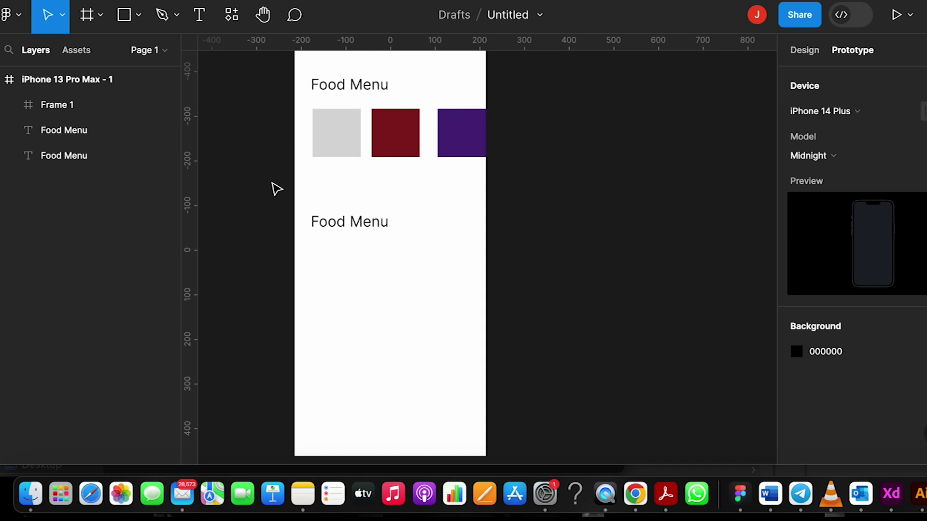
{"action": "scroll", "coordinate": [277, 189], "scroll_direction": "down", "scroll_amount": 3}
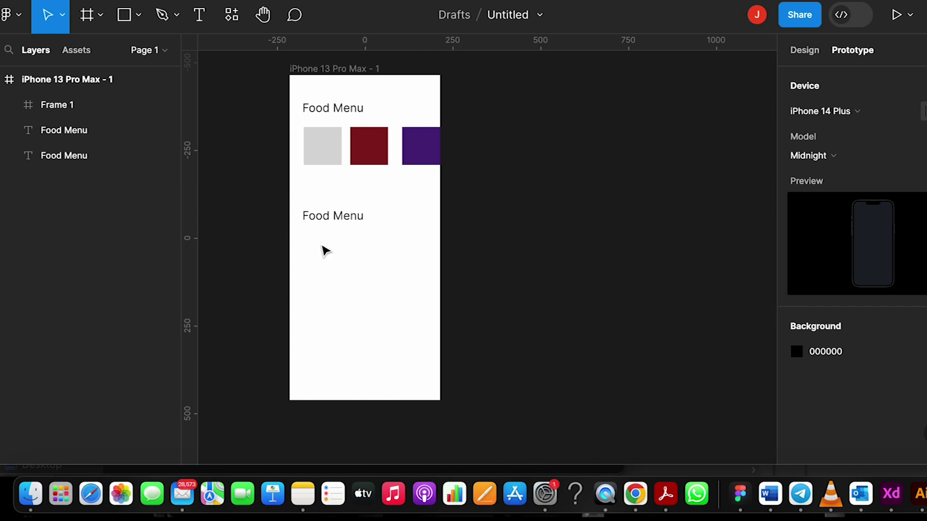
{"action": "scroll", "coordinate": [326, 251], "scroll_direction": "up", "scroll_amount": 3}
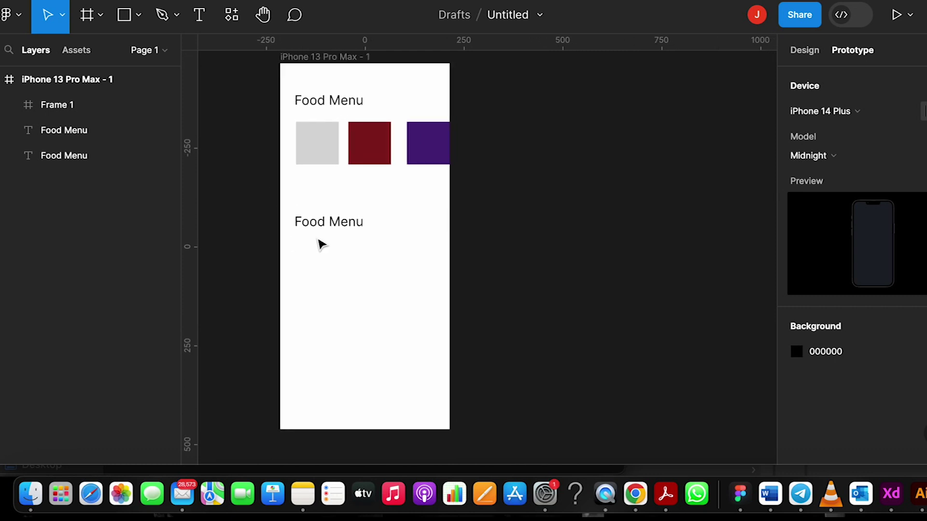
{"action": "left_click", "coordinate": [124, 20]}
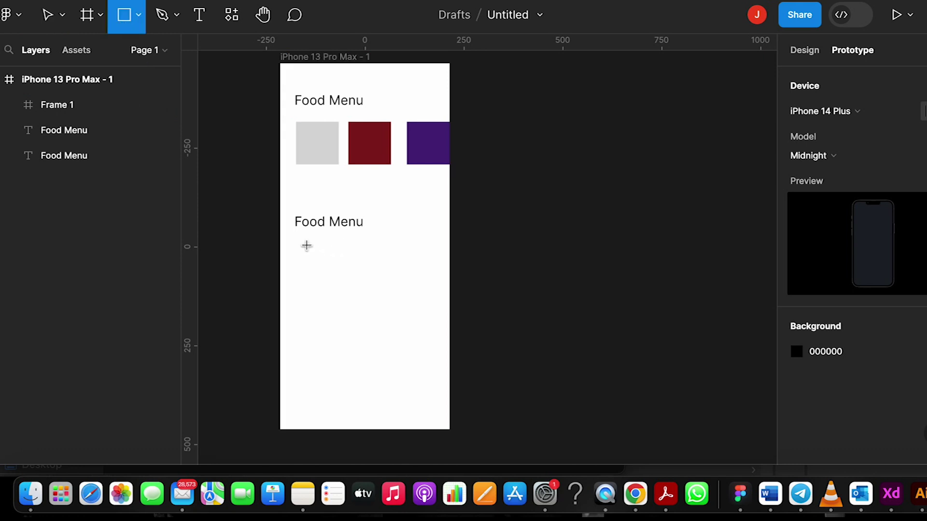
{"action": "mouse_move", "coordinate": [297, 244]}
{"action": "left_mouse_down"}
{"action": "mouse_move", "coordinate": [363, 282]}
{"action": "mouse_move", "coordinate": [372, 304]}
{"action": "mouse_move", "coordinate": [395, 306]}
{"action": "mouse_move", "coordinate": [420, 290]}
{"action": "mouse_move", "coordinate": [435, 313]}
{"action": "left_mouse_up"}
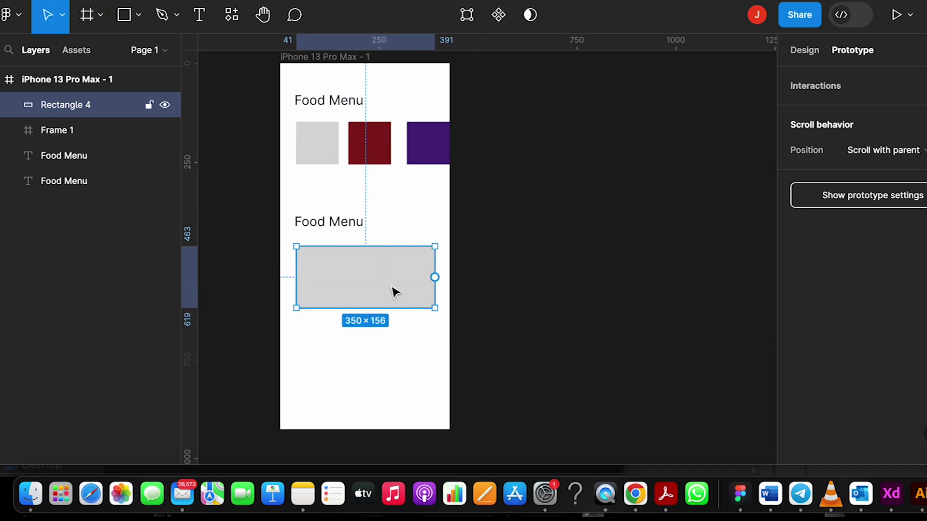
- Duplicate the rectangle downward into a stack of four, extending past the phone's bottom
{"action": "left_click_drag", "start_coordinate": [395, 292], "coordinate": [393, 441]}
{"action": "scroll", "coordinate": [393, 441], "scroll_direction": "down", "scroll_amount": 5}
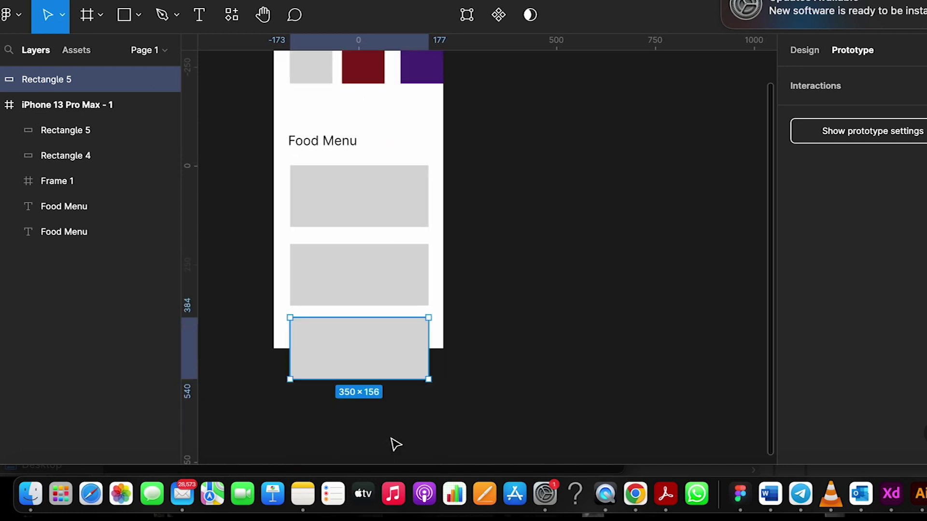
{"action": "left_click_drag", "start_coordinate": [338, 303], "coordinate": [341, 369]}
{"action": "scroll", "coordinate": [340, 370], "scroll_direction": "up", "scroll_amount": 5}
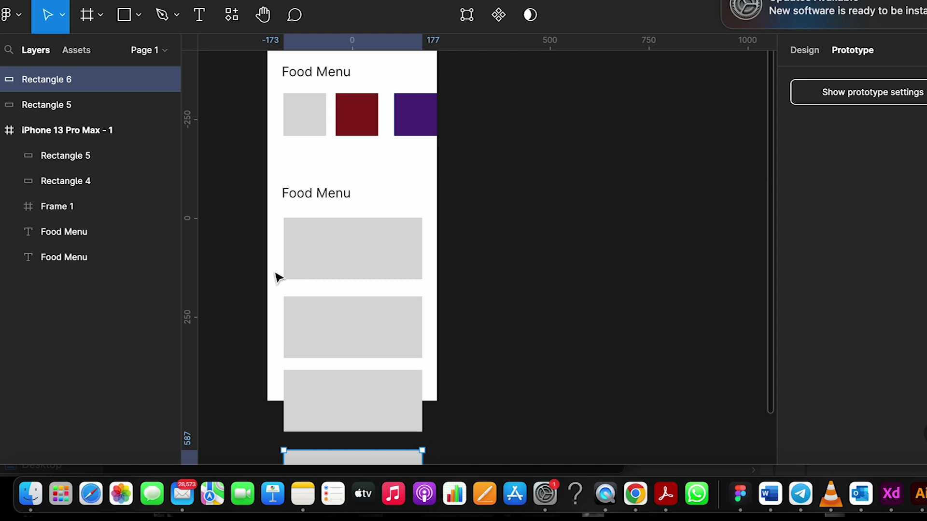
{"action": "scroll", "coordinate": [240, 242], "scroll_direction": "down", "scroll_amount": 3}
- Select the top rectangle and show its Design properties
{"action": "left_click", "coordinate": [240, 242]}
{"action": "left_click", "coordinate": [305, 224]}
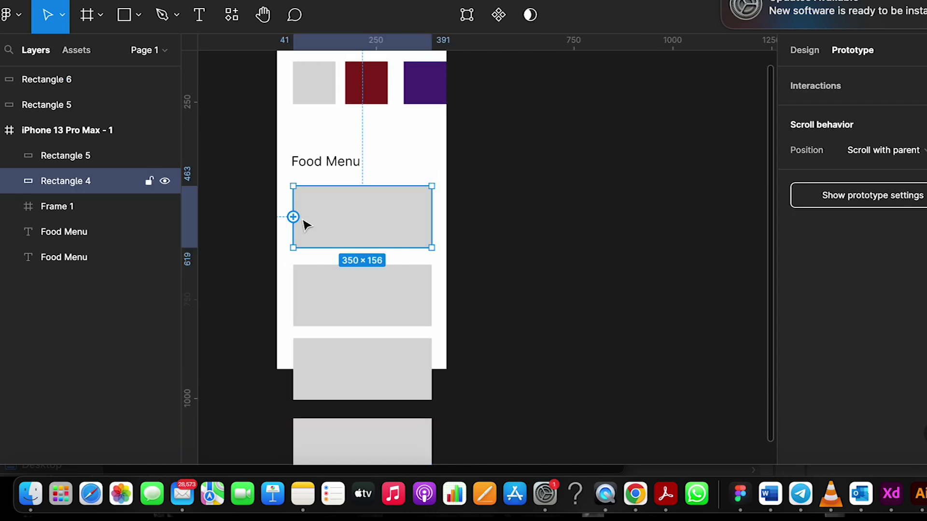
{"action": "key", "text": "i"}
{"action": "key", "text": "Escape"}
{"action": "left_click", "coordinate": [816, 49]}
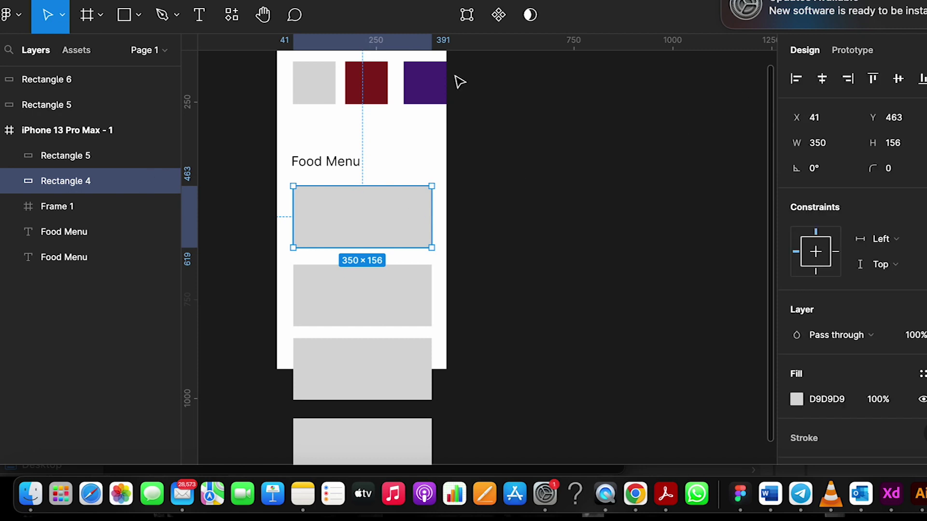
- Fill the top rectangle with dark red (562424)
{"action": "key", "text": "i"}
{"action": "key", "text": "Escape"}
{"action": "left_click", "coordinate": [796, 400]}
{"action": "left_click", "coordinate": [699, 230]}
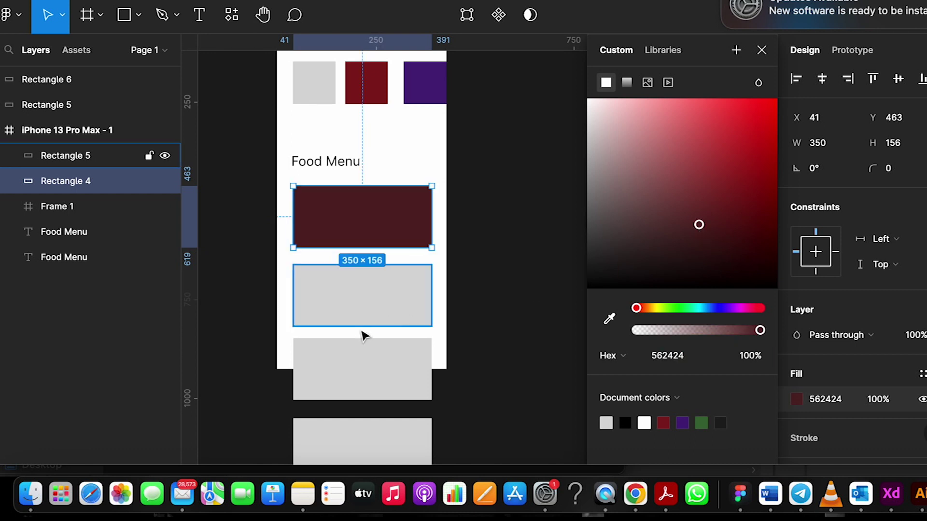
- Fill the third rectangle with deep purple (360D49)
{"action": "left_click", "coordinate": [382, 373]}
{"action": "left_click", "coordinate": [796, 297]}
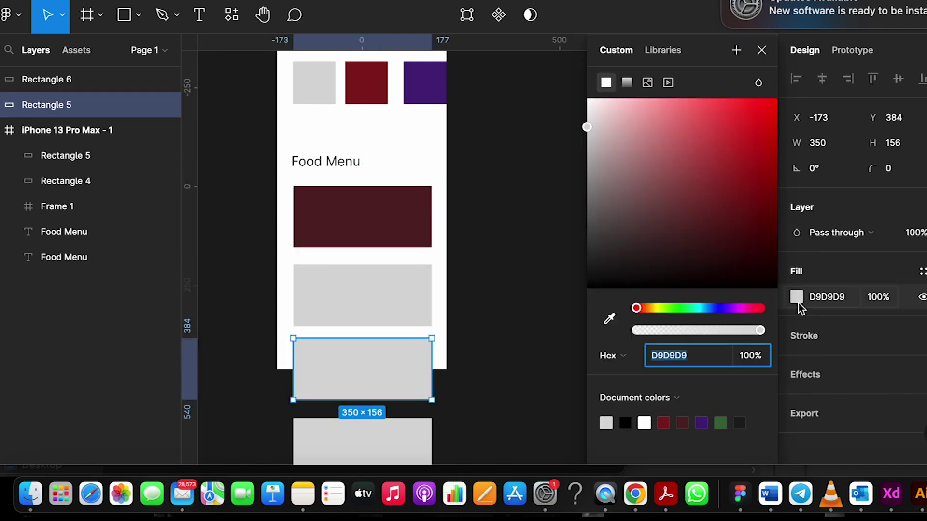
{"action": "left_click", "coordinate": [744, 235]}
{"action": "left_click", "coordinate": [733, 308]}
{"action": "left_click", "coordinate": [724, 223]}
- Fill the second rectangle with dark green (244A33)
{"action": "left_click", "coordinate": [382, 296]}
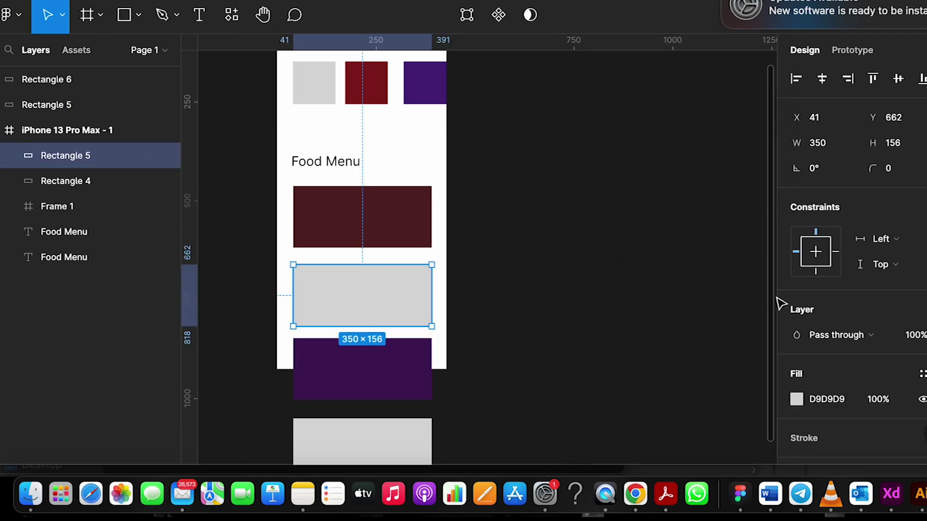
{"action": "left_click", "coordinate": [796, 400]}
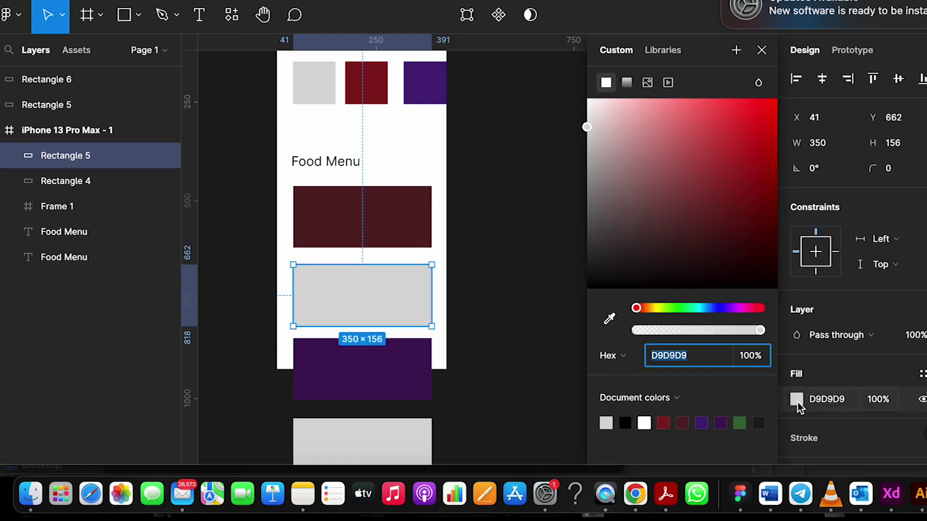
{"action": "left_click", "coordinate": [689, 309]}
{"action": "left_click", "coordinate": [687, 239]}
{"action": "left_click", "coordinate": [517, 300]}
{"action": "scroll", "coordinate": [518, 302], "scroll_direction": "down", "scroll_amount": 3}
{"action": "scroll", "coordinate": [464, 313], "scroll_direction": "up", "scroll_amount": 2}
{"action": "left_click", "coordinate": [371, 294]}
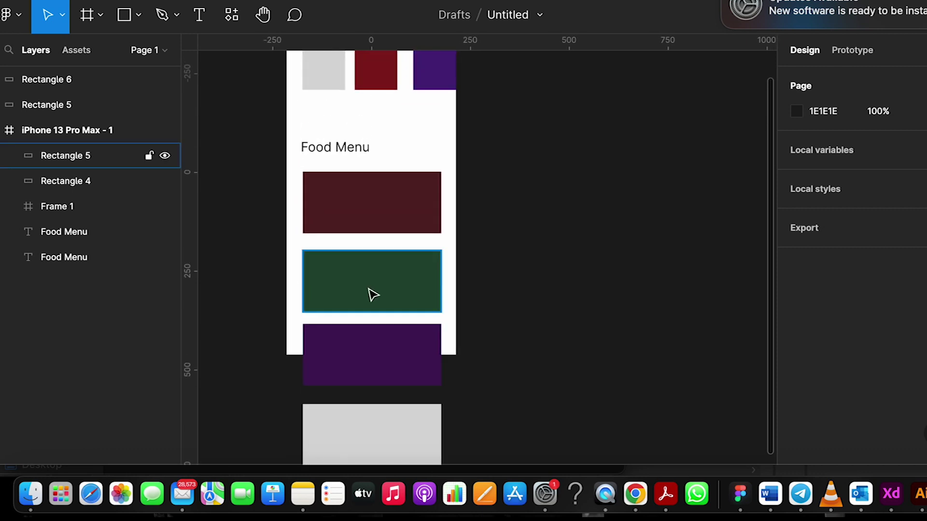
{"action": "scroll", "coordinate": [372, 296], "scroll_direction": "down", "scroll_amount": 3}
{"action": "left_click", "coordinate": [286, 231]}
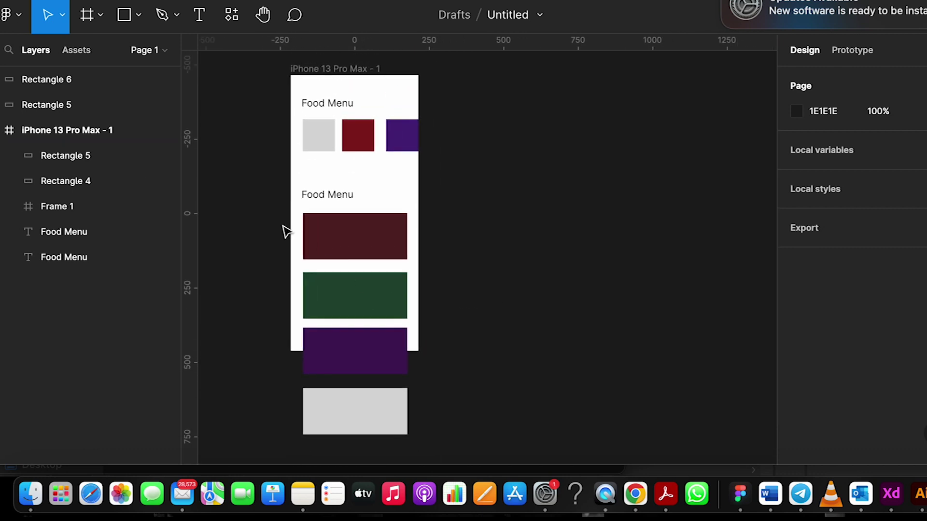
- Select the four coloured rectangles and group them into Group 2, 350×744
{"action": "scroll", "coordinate": [286, 231], "scroll_direction": "down", "scroll_amount": 2}
{"action": "scroll", "coordinate": [286, 231], "scroll_direction": "right", "scroll_amount": 1}
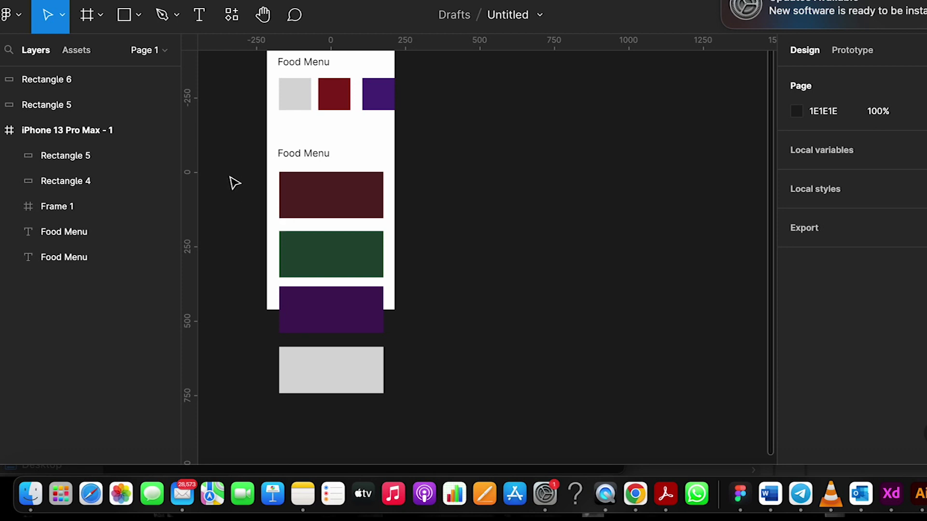
{"action": "left_click_drag", "start_coordinate": [229, 177], "coordinate": [384, 391]}
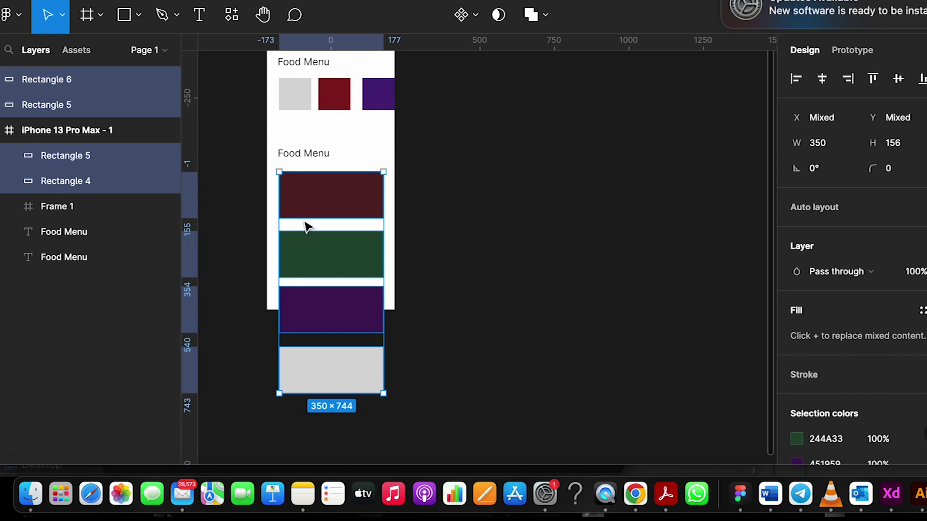
{"action": "right_click", "coordinate": [315, 255]}
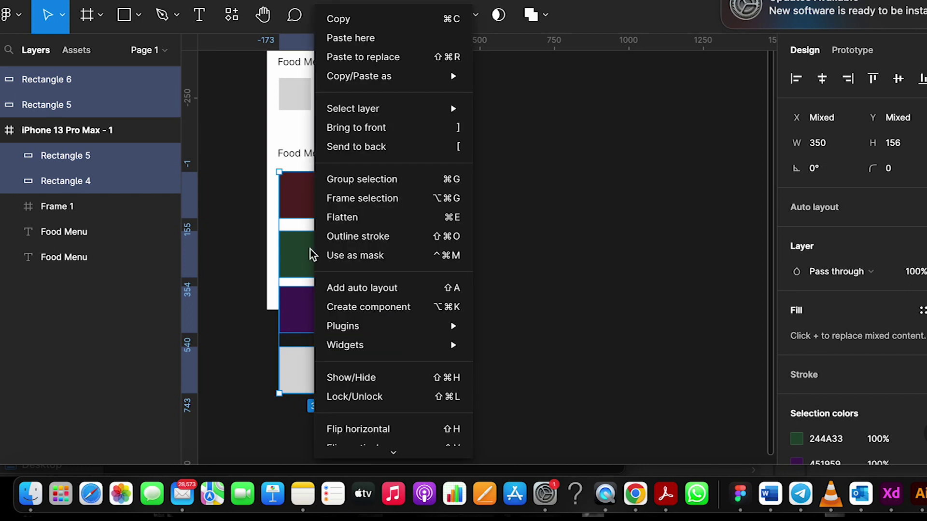
{"action": "left_click", "coordinate": [343, 179]}
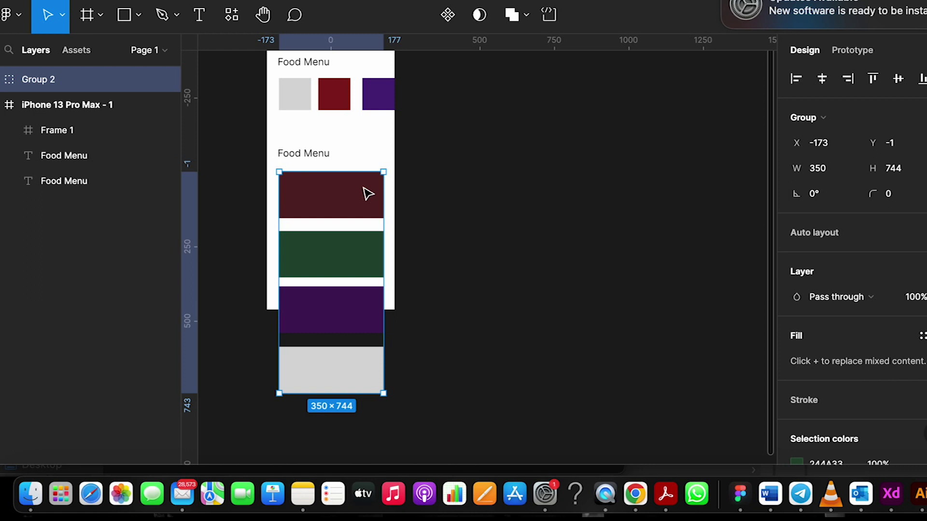
{"action": "scroll", "coordinate": [367, 193], "scroll_direction": "up", "scroll_amount": 2}
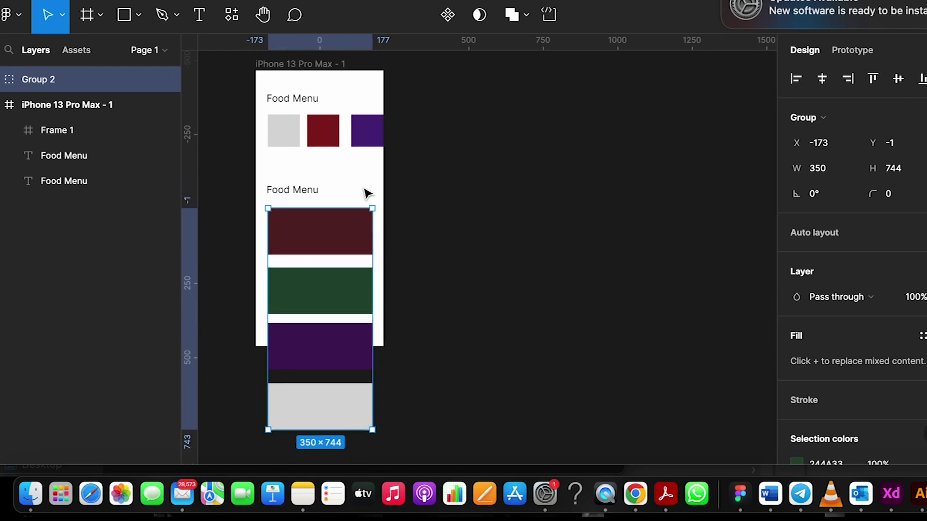
{"action": "scroll", "coordinate": [367, 193], "scroll_direction": "up", "scroll_amount": 1}
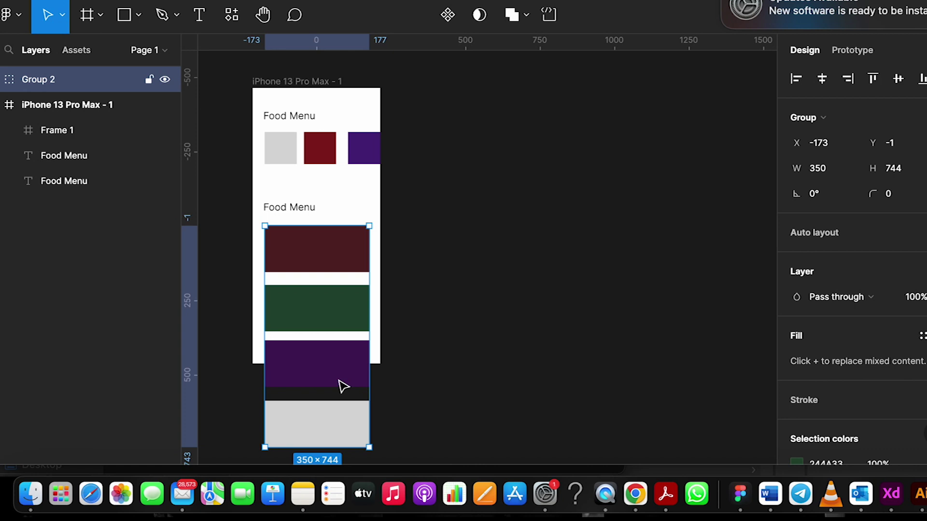
{"action": "scroll", "coordinate": [342, 385], "scroll_direction": "down", "scroll_amount": 2}
{"action": "right_click", "coordinate": [339, 351]}
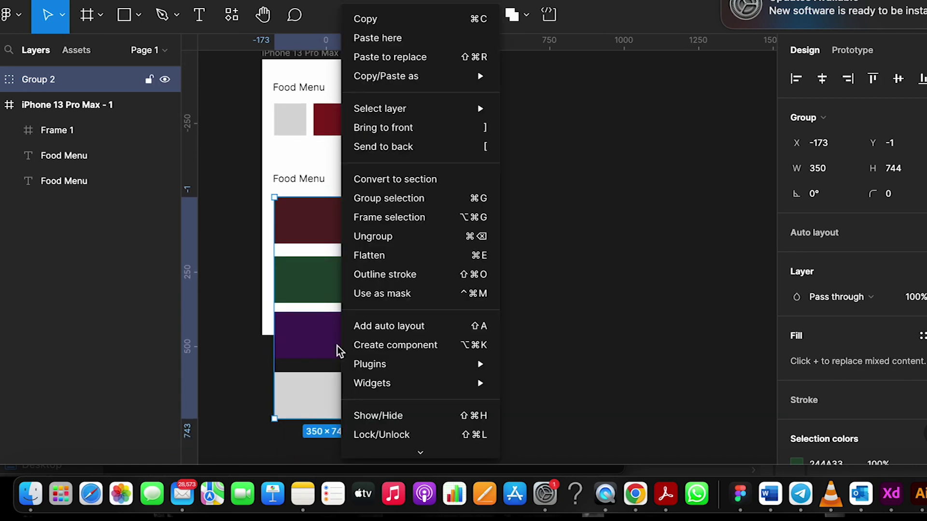
- Convert the coloured rectangle group into a 350×744 frame named Frame 2
{"action": "left_click", "coordinate": [382, 230]}
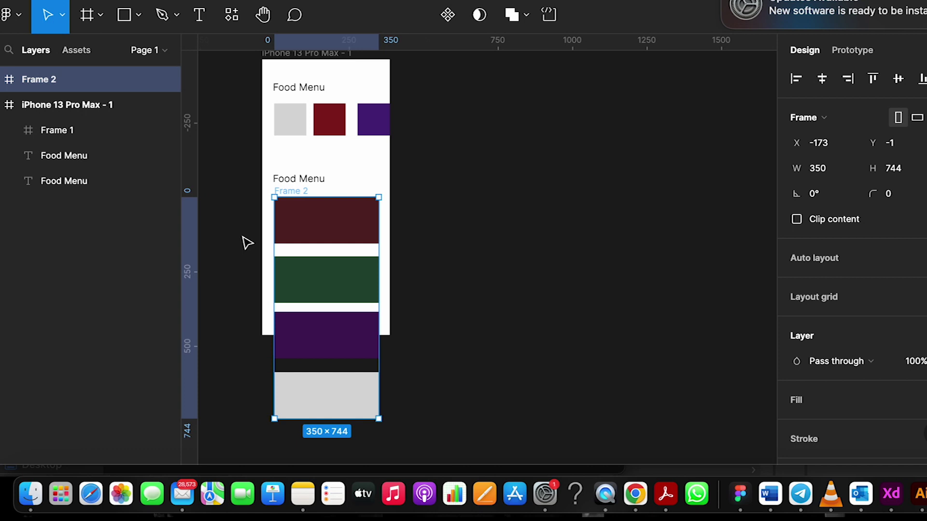
{"action": "scroll", "coordinate": [246, 243], "scroll_direction": "up", "scroll_amount": 2}
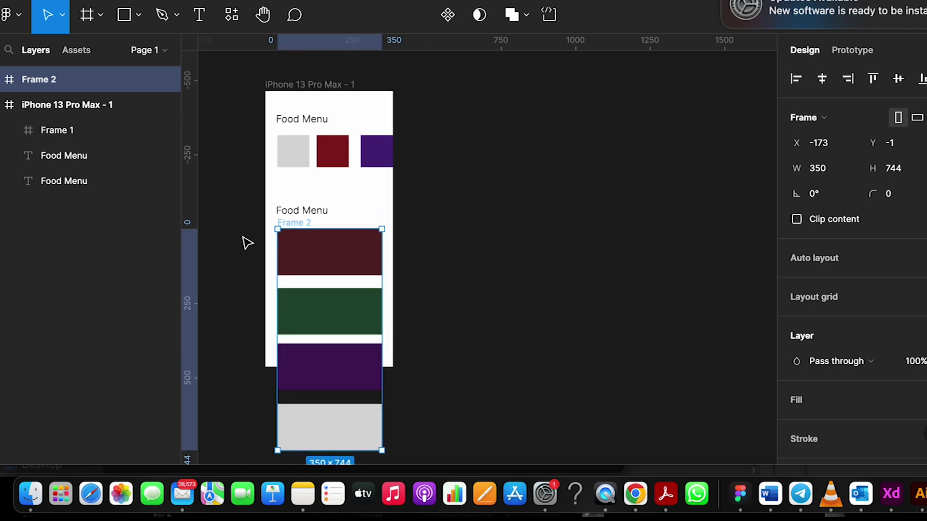
{"action": "left_click", "coordinate": [247, 243]}
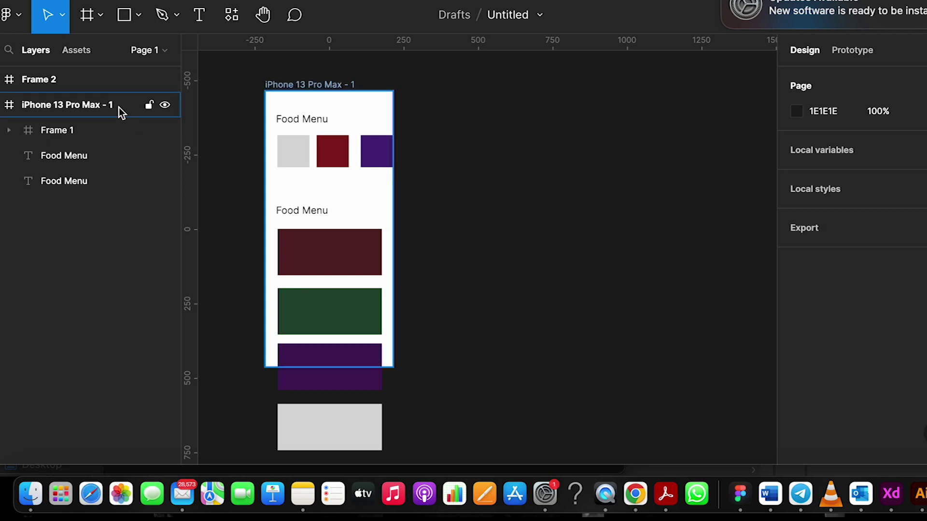
{"action": "left_click", "coordinate": [54, 83]}
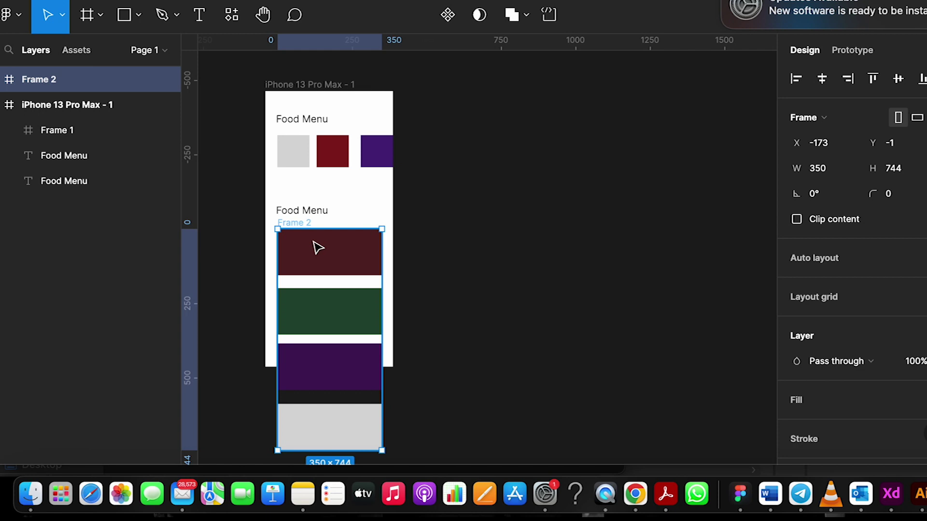
- Select the iPhone 13 Pro Max - 1 frame, leaving Frame 2 outside it
{"action": "left_click", "coordinate": [304, 87]}
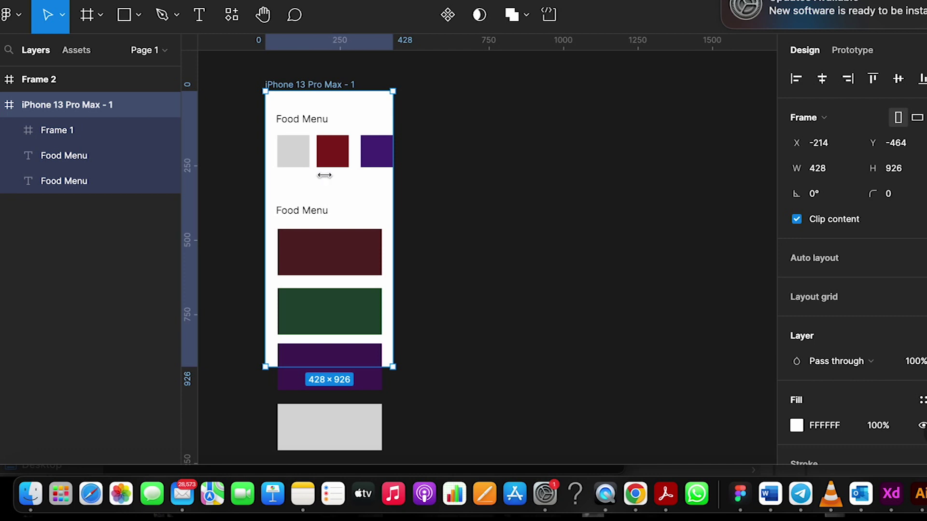
{"action": "left_click", "coordinate": [343, 305]}
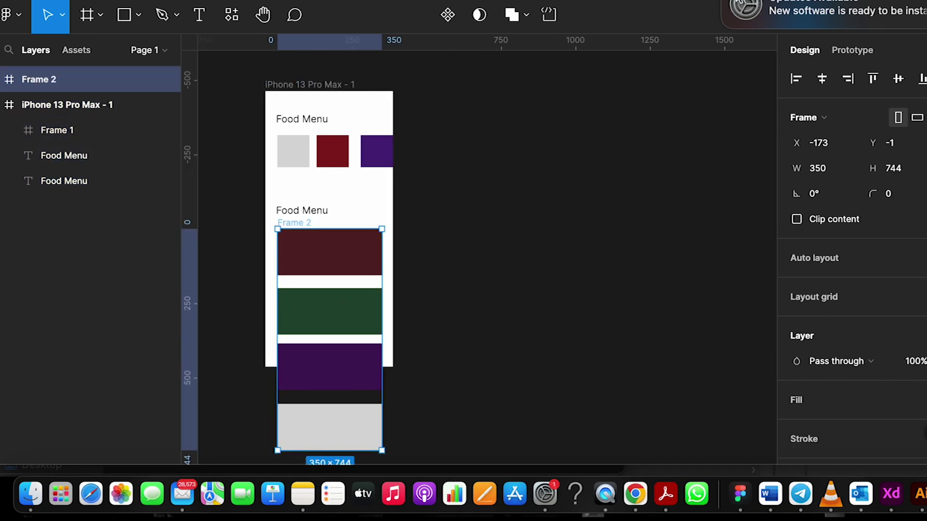
{"action": "left_click", "coordinate": [749, 14]}
{"action": "left_click", "coordinate": [276, 256]}
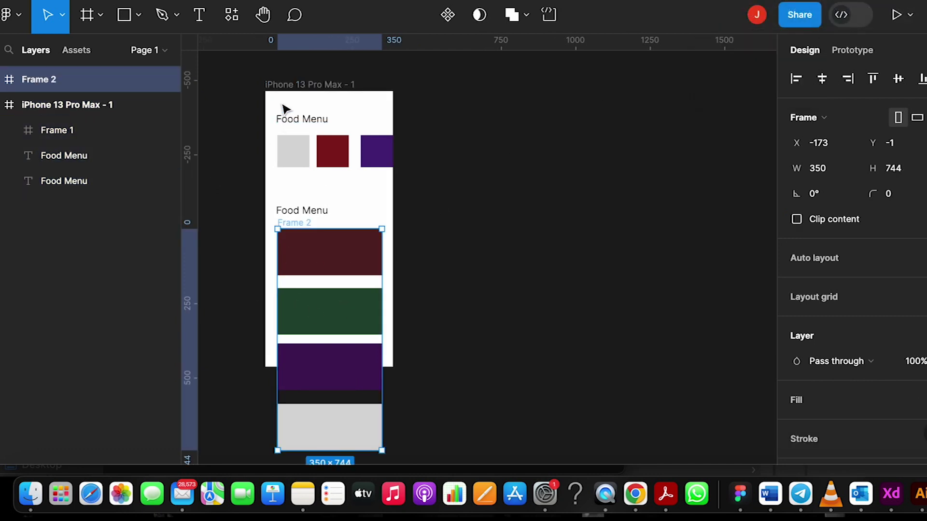
{"action": "left_click", "coordinate": [278, 85]}
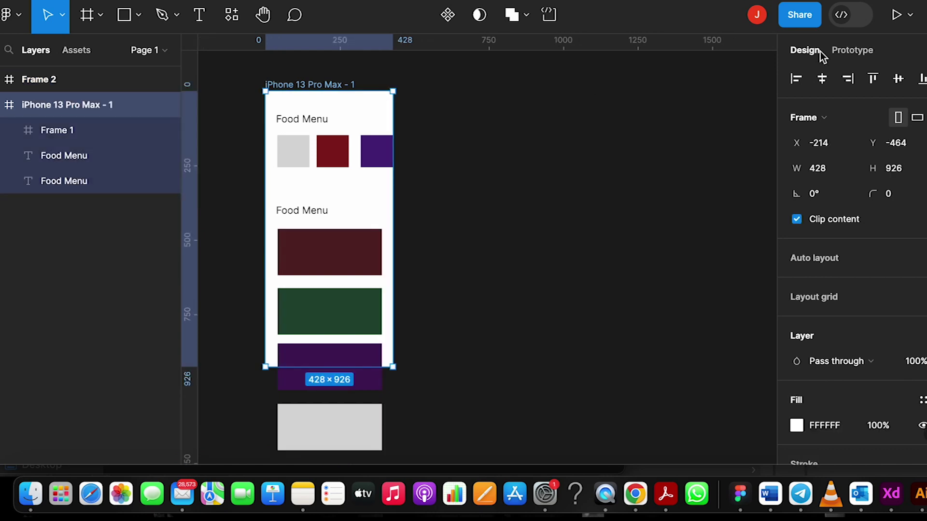
{"action": "left_click", "coordinate": [897, 15]}
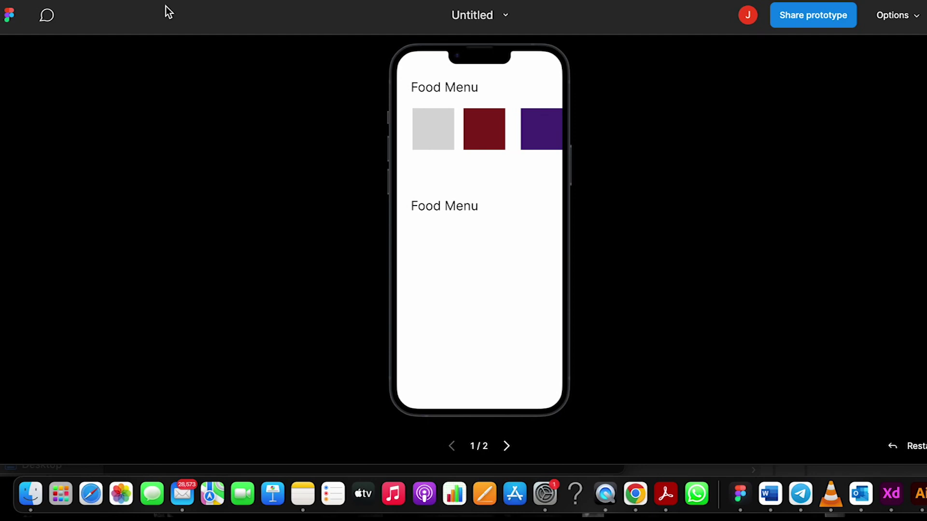
{"action": "key", "text": "super+w"}
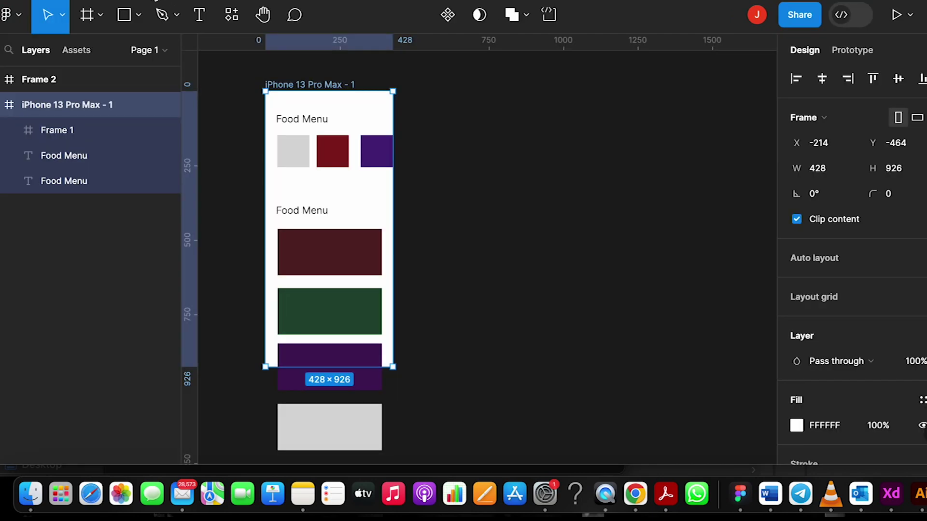
- Cut Frame 2 and paste it into the iPhone 13 Pro Max - 1 frame below the second Food Menu heading
{"action": "left_click", "coordinate": [298, 256]}
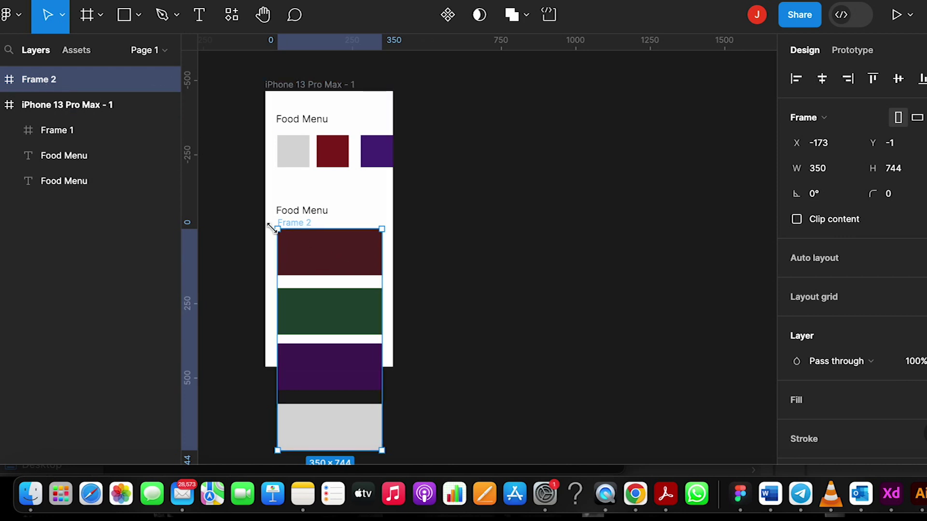
{"action": "key", "text": "Delete"}
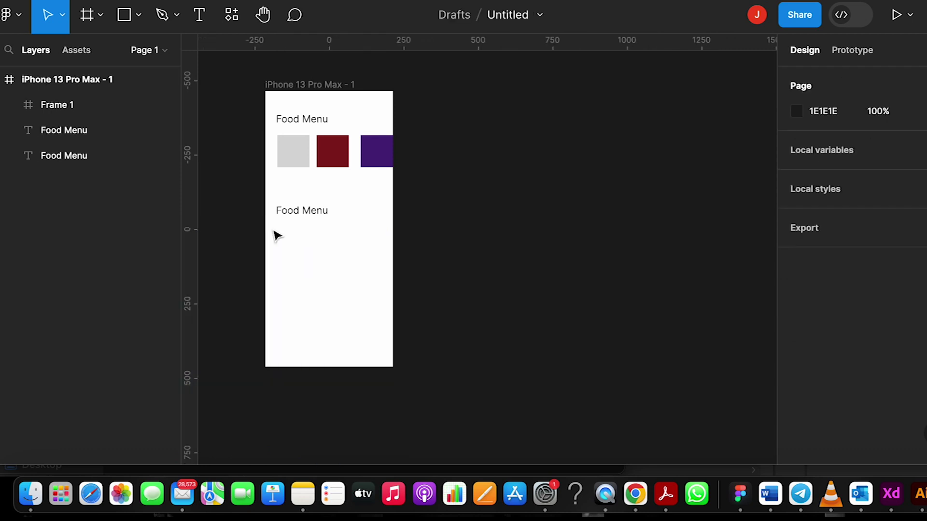
{"action": "left_click", "coordinate": [313, 86]}
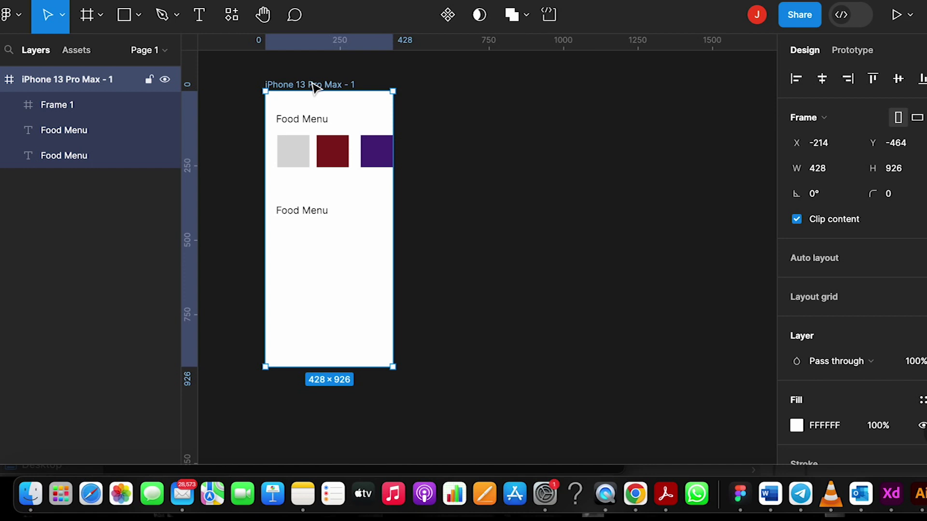
{"action": "key", "text": "super+z"}
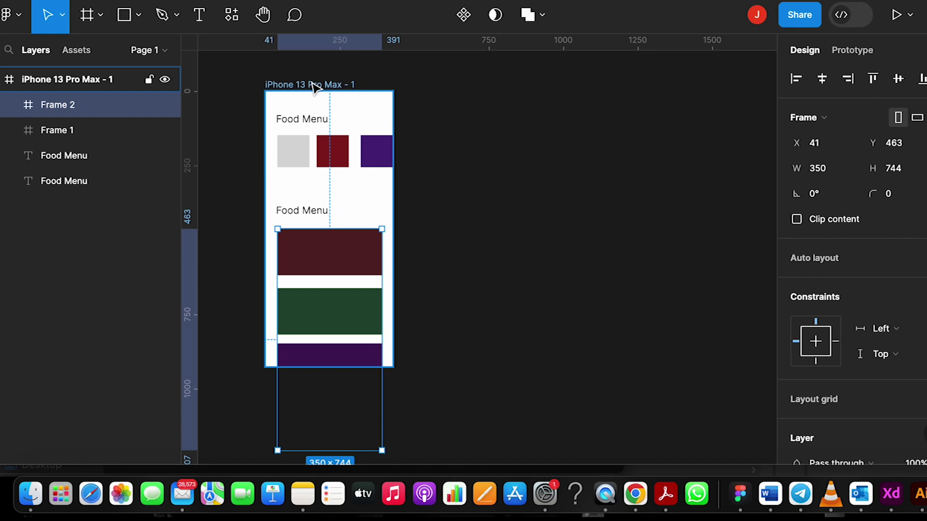
{"action": "scroll", "coordinate": [307, 184], "scroll_direction": "down", "scroll_amount": 1}
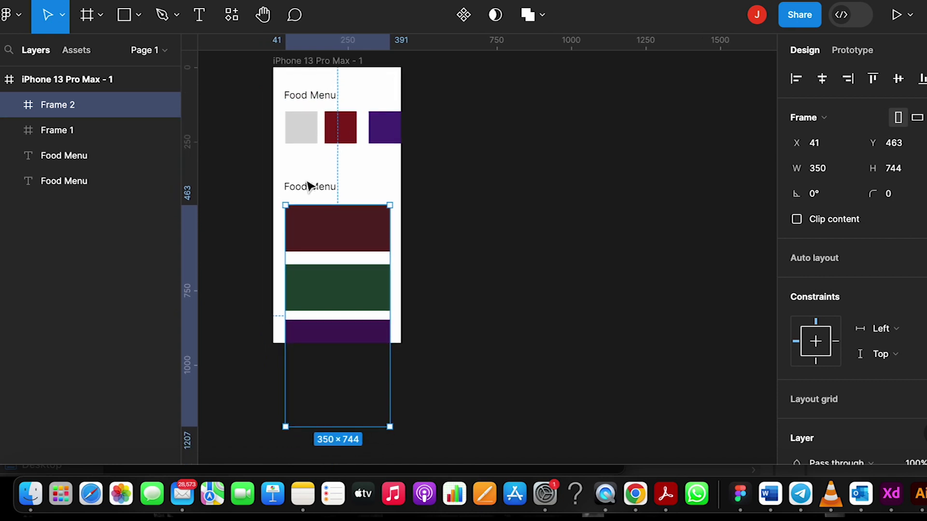
{"action": "scroll", "coordinate": [314, 229], "scroll_direction": "up", "scroll_amount": 2}
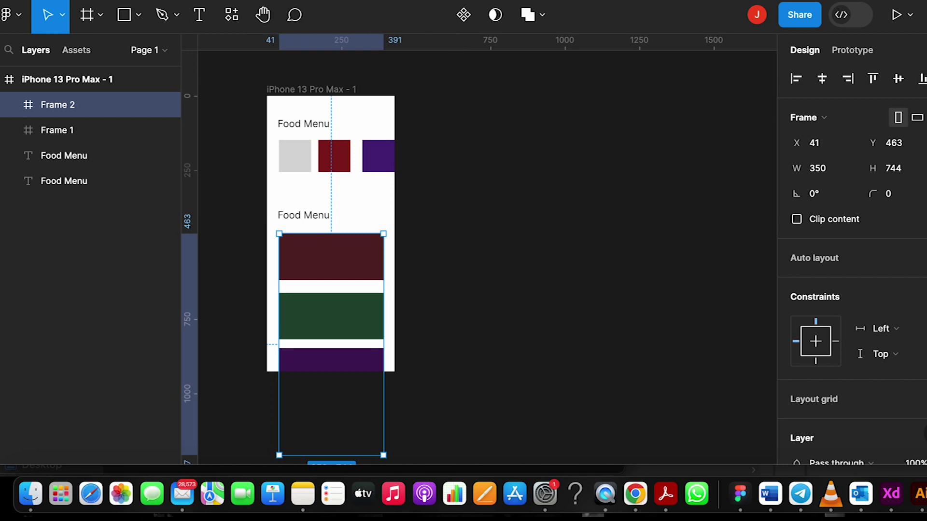
{"action": "key", "text": "super+alt+Return"}
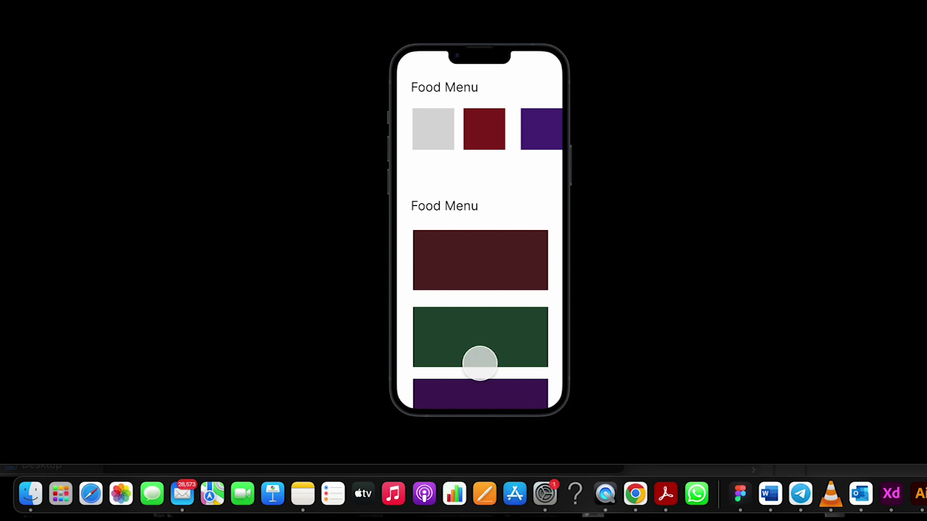
{"action": "key", "text": "super+w"}
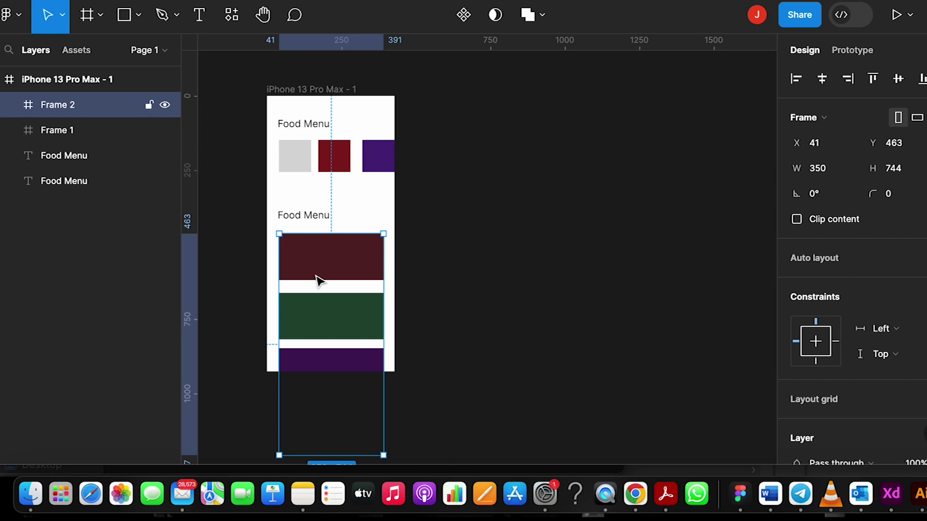
- Turn on Clip content for the 350×744 Frame 2 inside the iPhone frame
{"action": "left_click", "coordinate": [305, 218]}
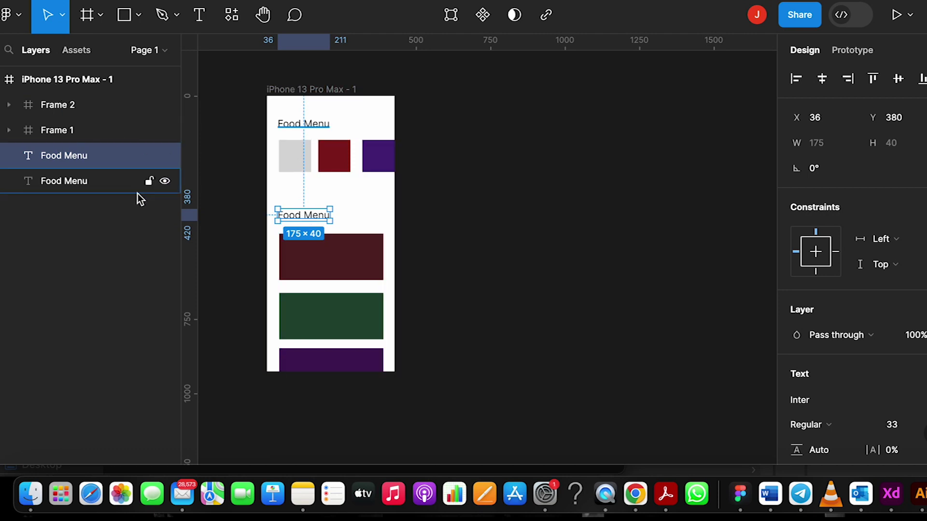
{"action": "left_click", "coordinate": [238, 265]}
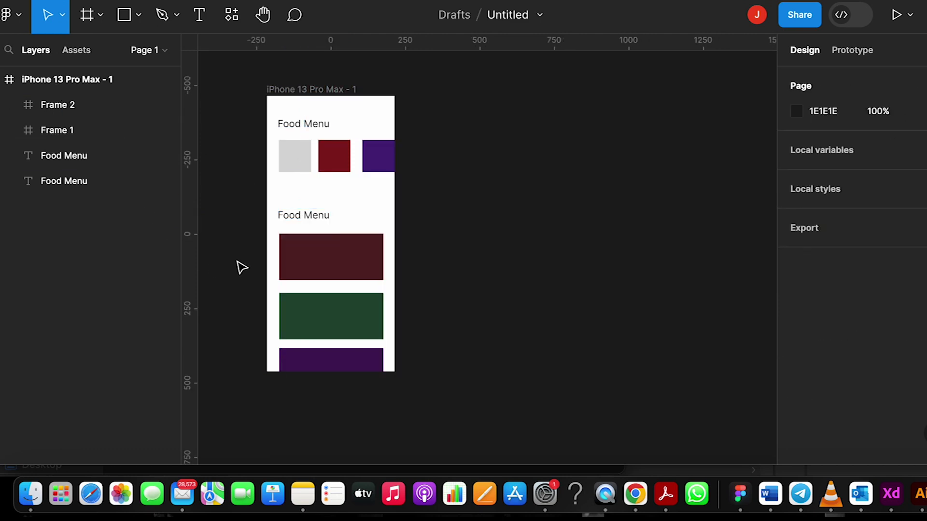
{"action": "left_click", "coordinate": [333, 280]}
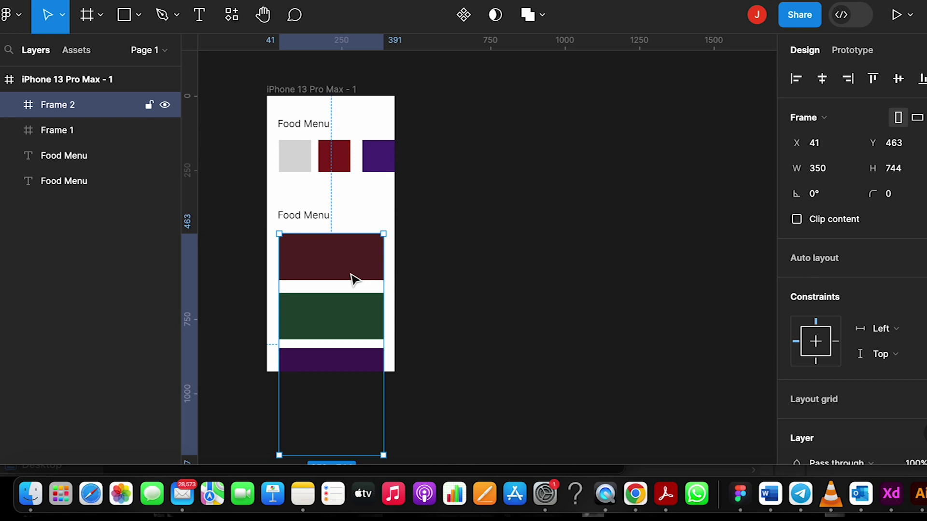
{"action": "left_click", "coordinate": [797, 221]}
{"action": "scroll", "coordinate": [336, 129], "scroll_direction": "down", "scroll_amount": 3}
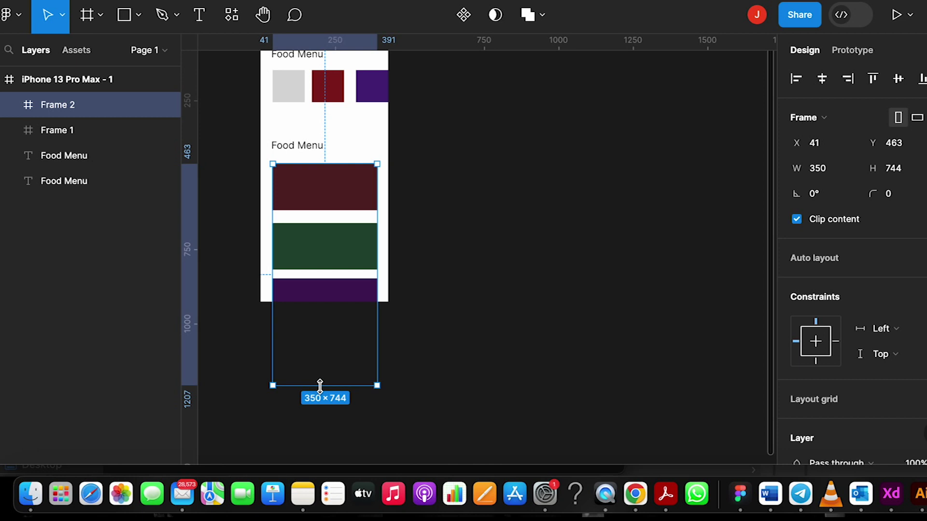
- Drag Frame 2's bottom edge up to the phone's bottom edge, making it 350×463
{"action": "left_click_drag", "start_coordinate": [320, 385], "coordinate": [321, 302]}
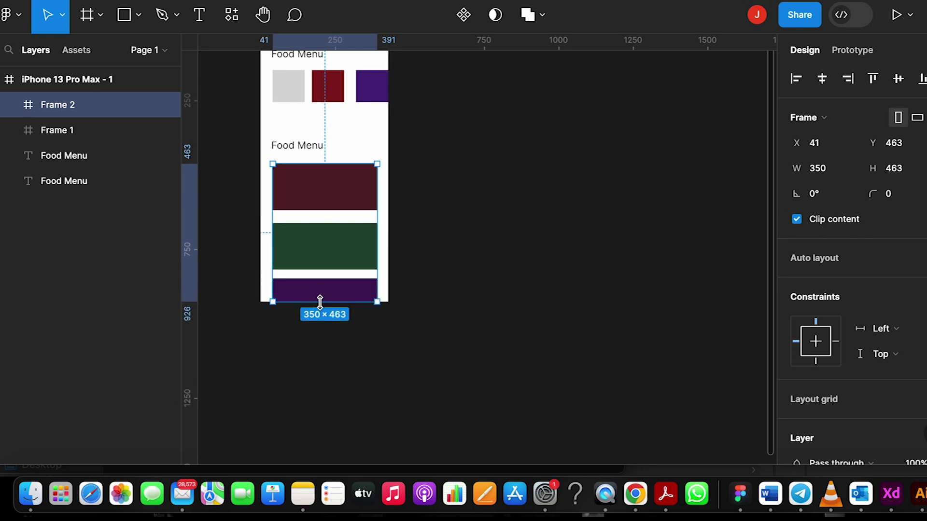
{"action": "scroll", "coordinate": [322, 359], "scroll_direction": "up", "scroll_amount": 2}
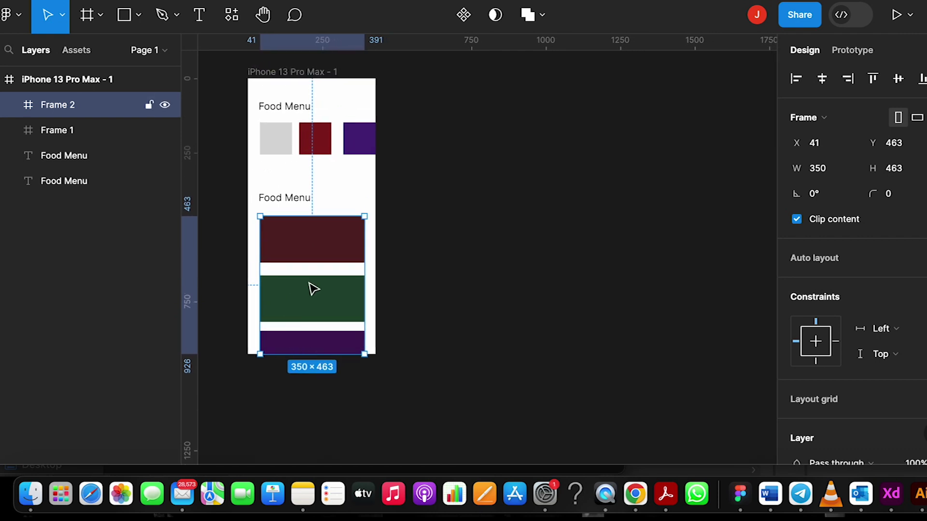
{"action": "scroll", "coordinate": [327, 352], "scroll_direction": "up", "scroll_amount": 3}
{"action": "scroll", "coordinate": [327, 351], "scroll_direction": "down", "scroll_amount": 5}
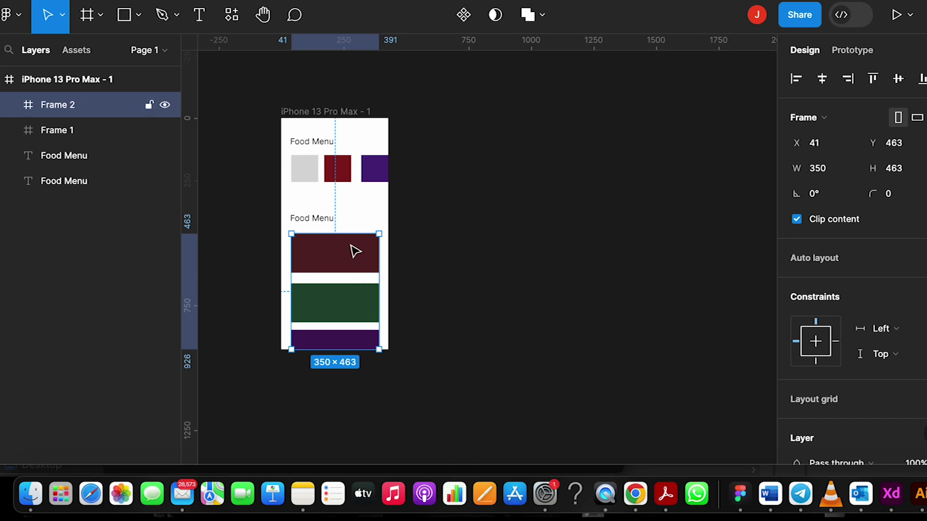
- Set Frame 2's prototype overflow scrolling to Vertical, then start playing the prototype
{"action": "left_click", "coordinate": [869, 56]}
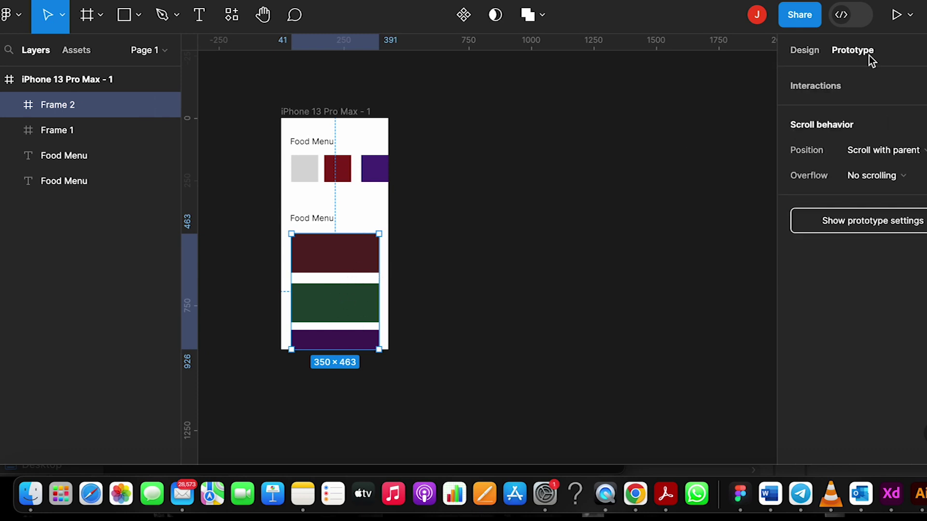
{"action": "left_click", "coordinate": [872, 174]}
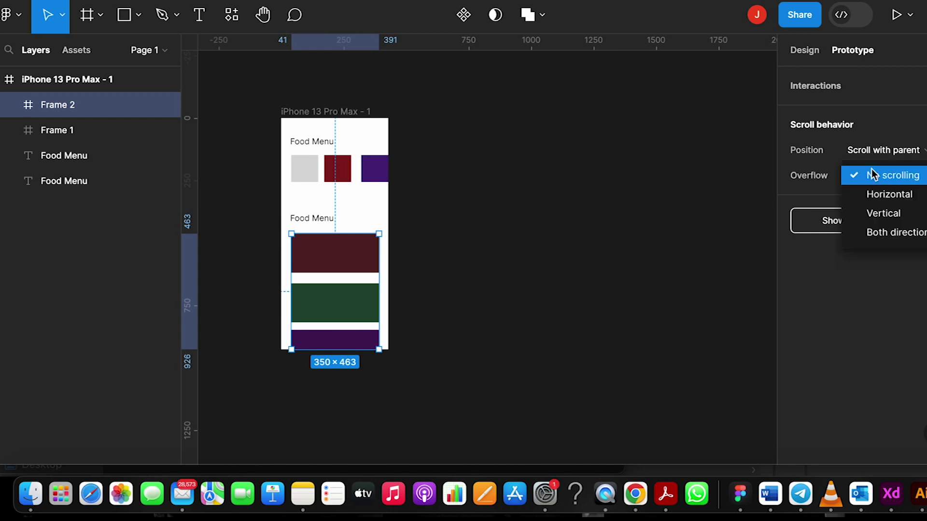
{"action": "left_click", "coordinate": [882, 213]}
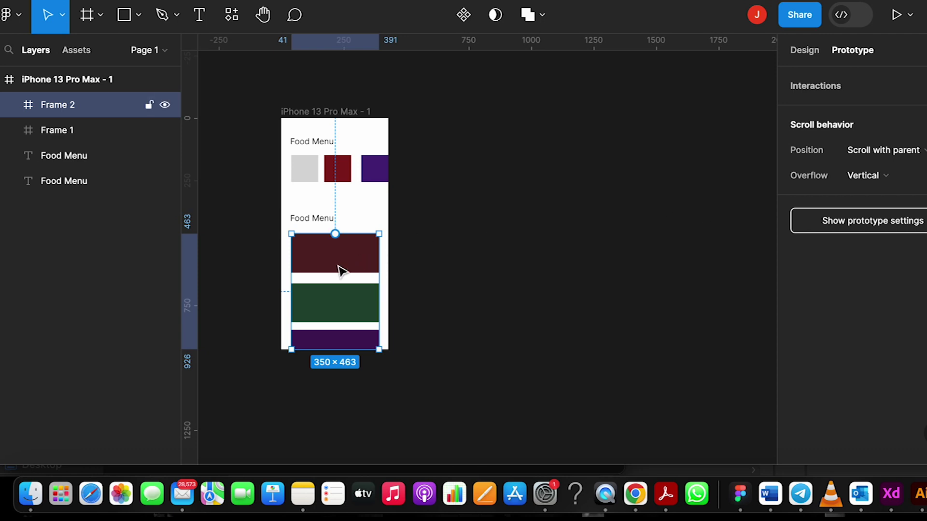
{"action": "left_click", "coordinate": [874, 181]}
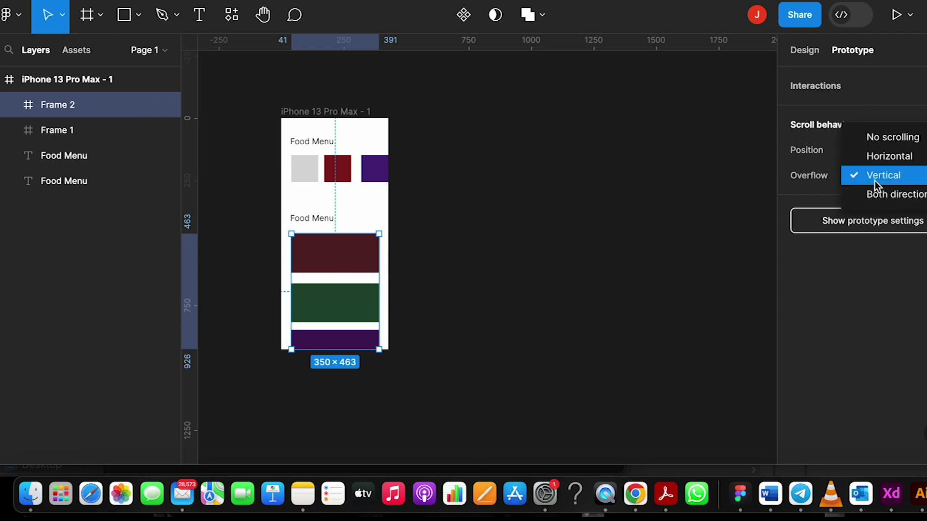
{"action": "left_click", "coordinate": [586, 222]}
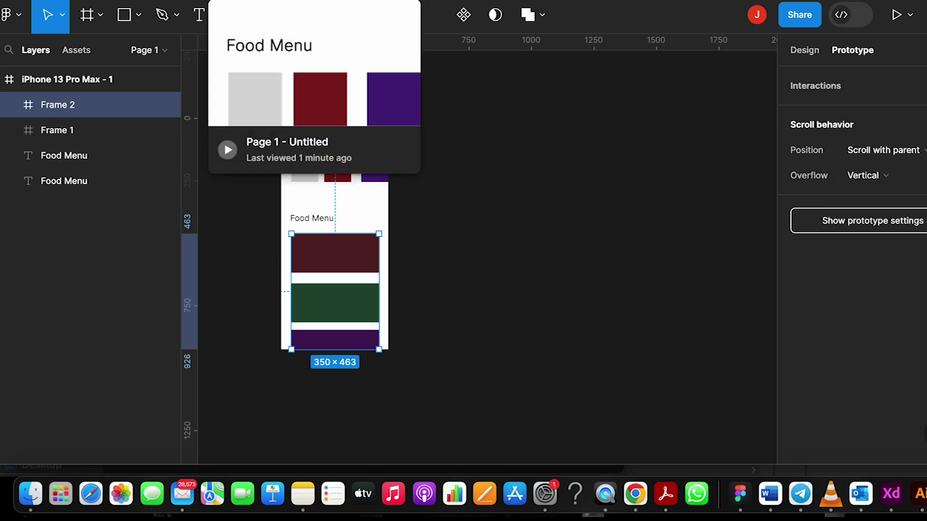
{"action": "left_click", "coordinate": [280, 7]}
{"action": "left_click_drag", "start_coordinate": [454, 303], "coordinate": [434, 217]}
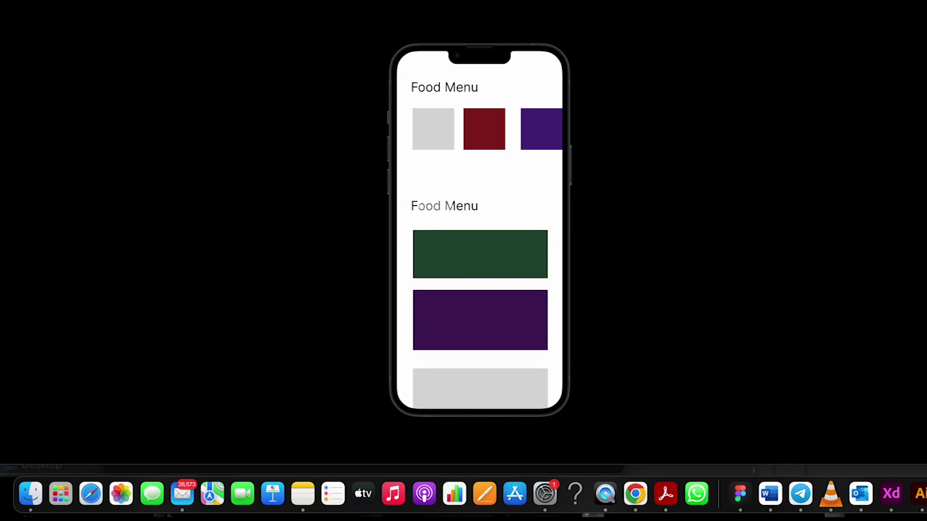
{"action": "left_click_drag", "start_coordinate": [450, 309], "coordinate": [451, 408]}
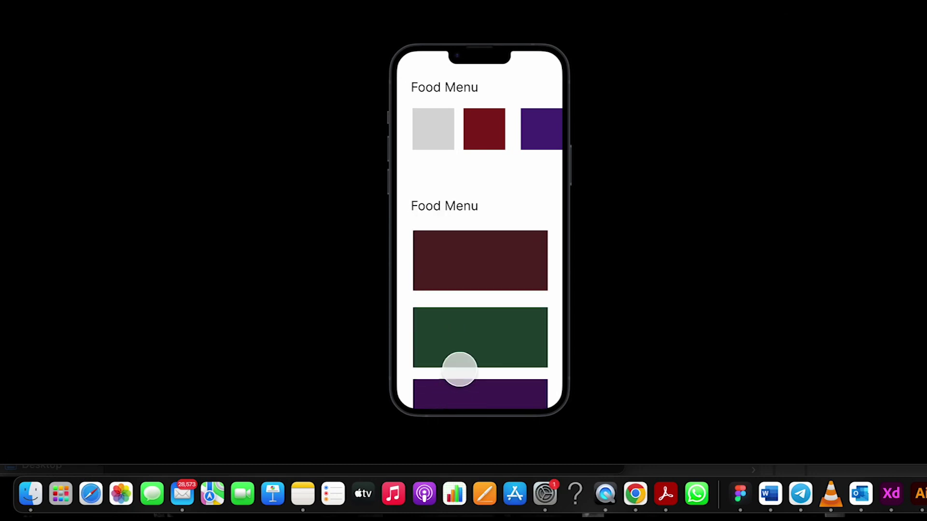
{"action": "left_click_drag", "start_coordinate": [455, 329], "coordinate": [436, 233]}
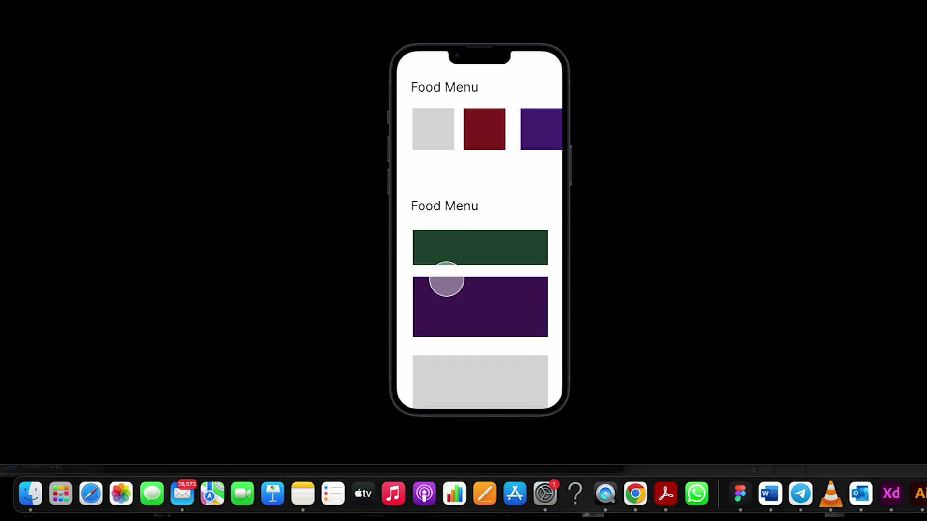
{"action": "left_click_drag", "start_coordinate": [447, 280], "coordinate": [457, 331]}
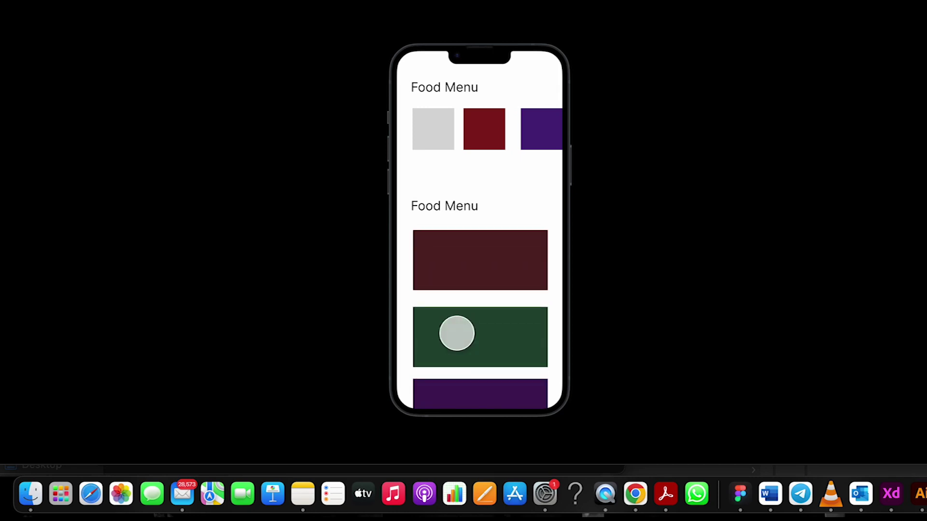
{"action": "left_click_drag", "start_coordinate": [443, 294], "coordinate": [447, 322]}
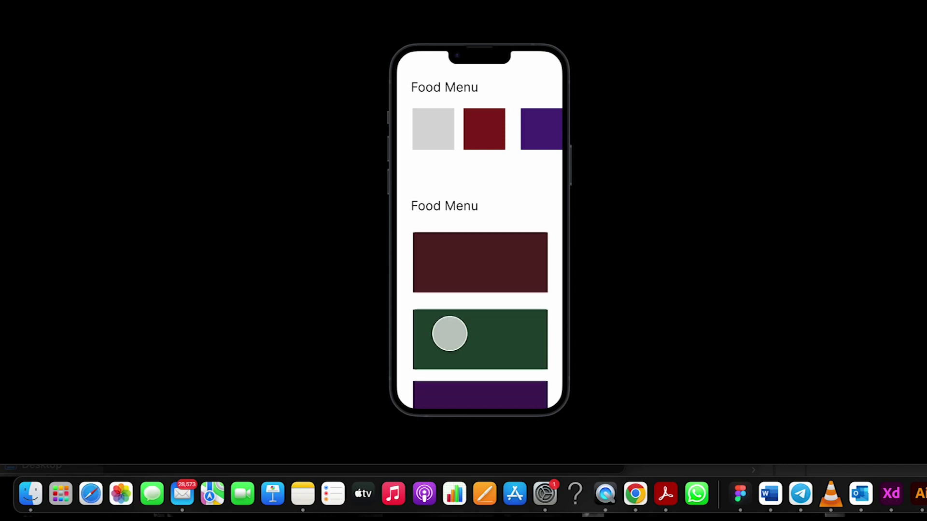
{"action": "left_click_drag", "start_coordinate": [450, 333], "coordinate": [420, 248]}
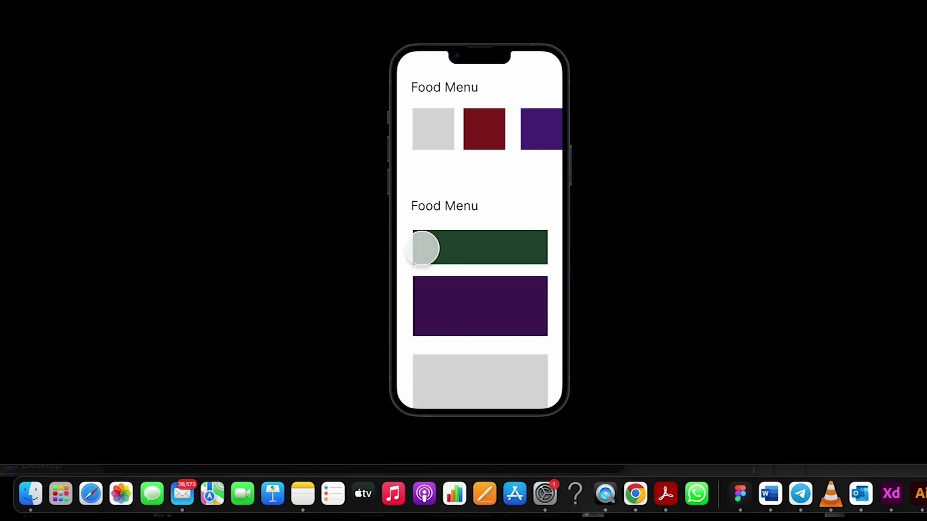